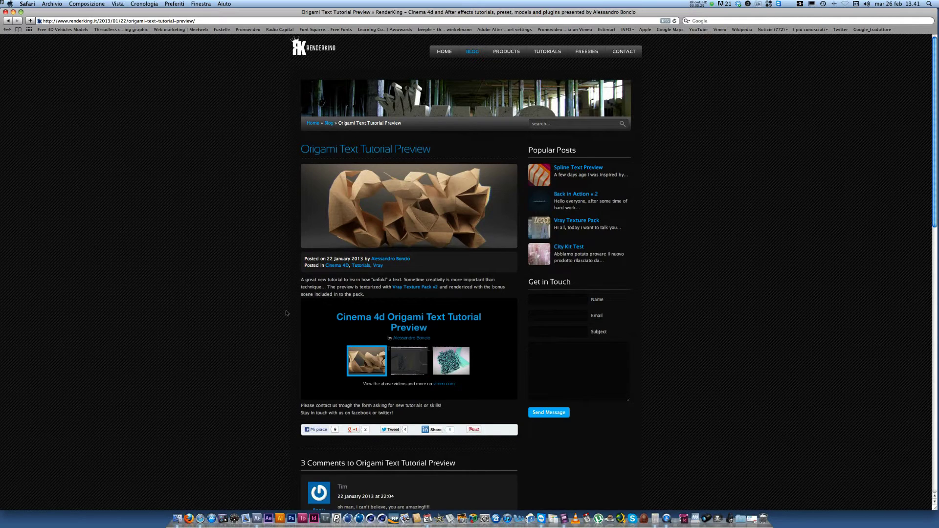
# Extract rk_origami_maker.lib4d 2.zip on the desktop and place the extracted library file beside the archive.
pyautogui.press('F11')
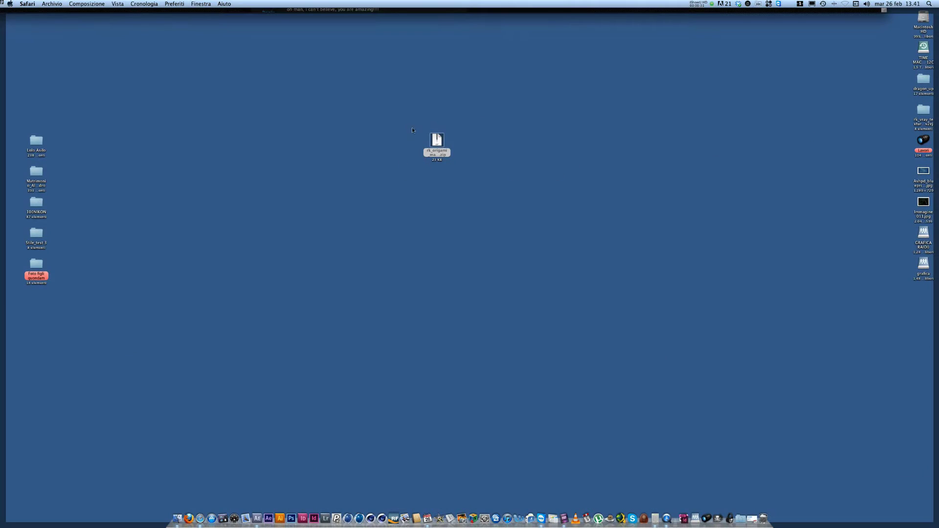
pyautogui.rightClick(438, 141)
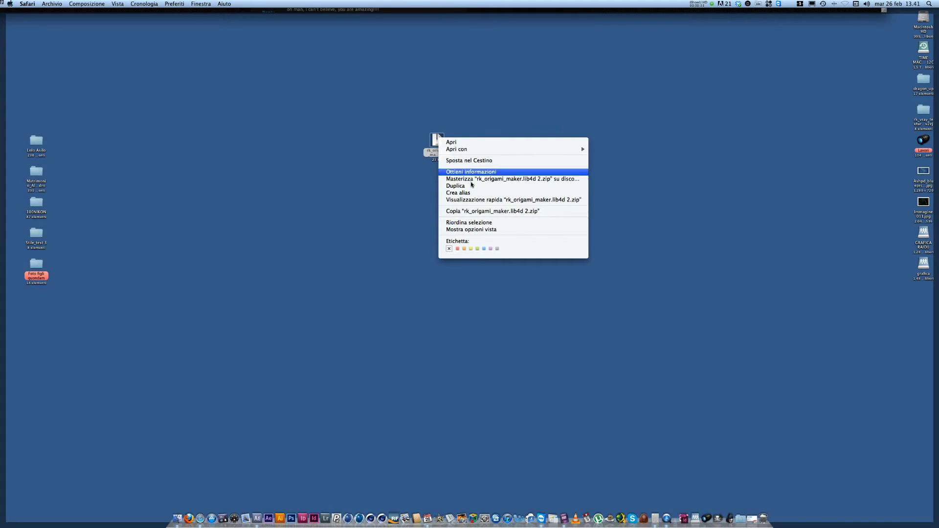
pyautogui.click(451, 142)
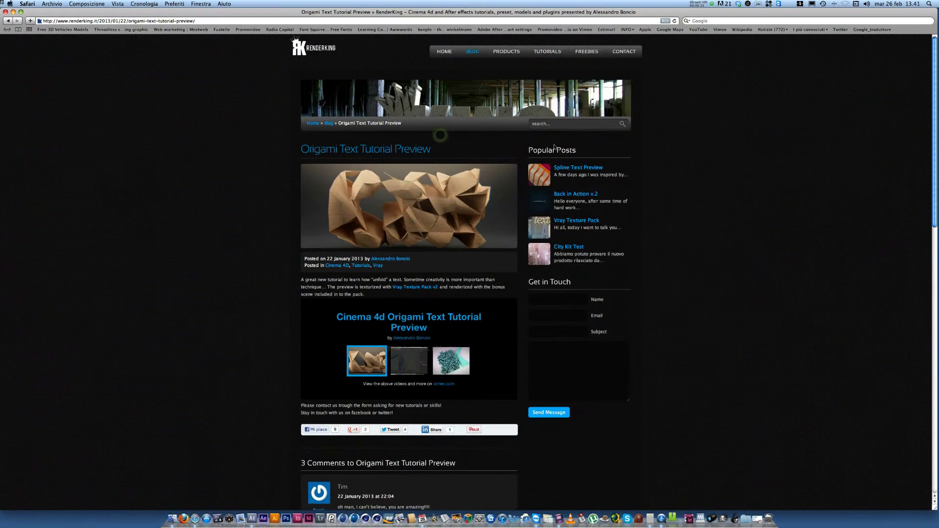
pyautogui.press('F11')
pyautogui.moveTo(441, 144); pyautogui.dragTo(465, 170)
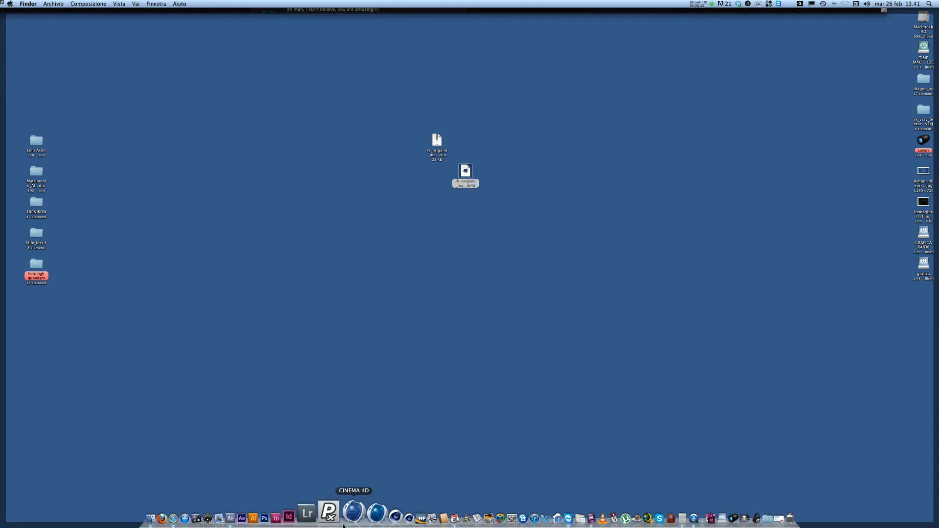
# Examine the library/browser folder of CINEMA 4D R13 and locate rk_origami_maker.lib4d in it.
pyautogui.click(370, 514)
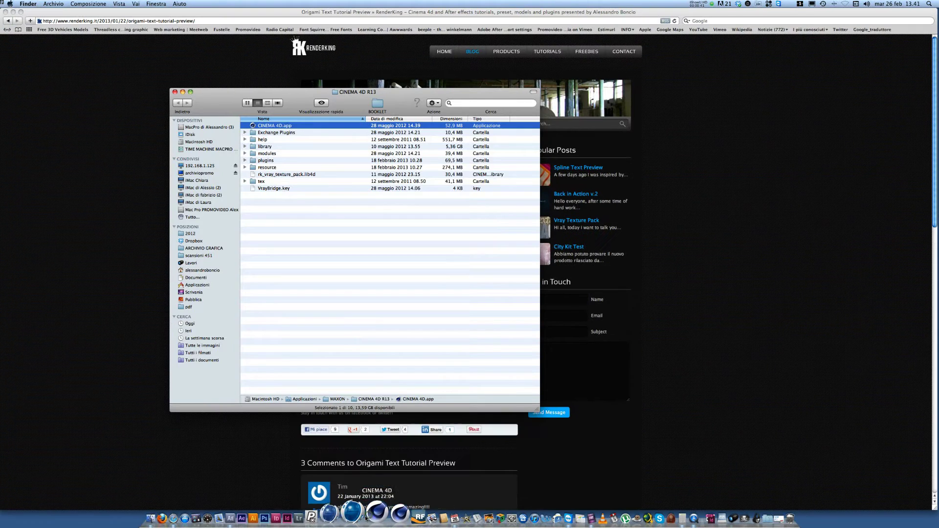
pyautogui.doubleClick(266, 146)
pyautogui.doubleClick(268, 126)
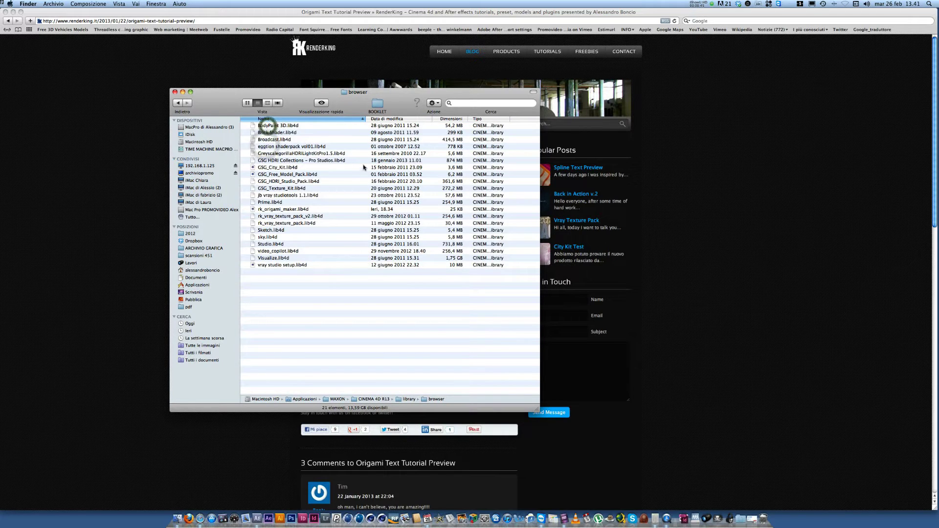
pyautogui.click(281, 209)
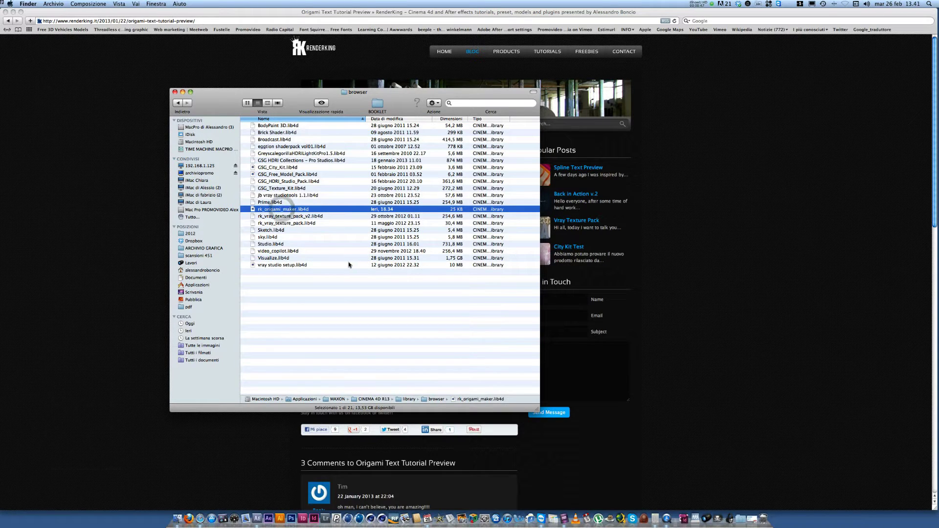
# Close the browser folder window and switch to CINEMA 4D.
pyautogui.press('super+w')
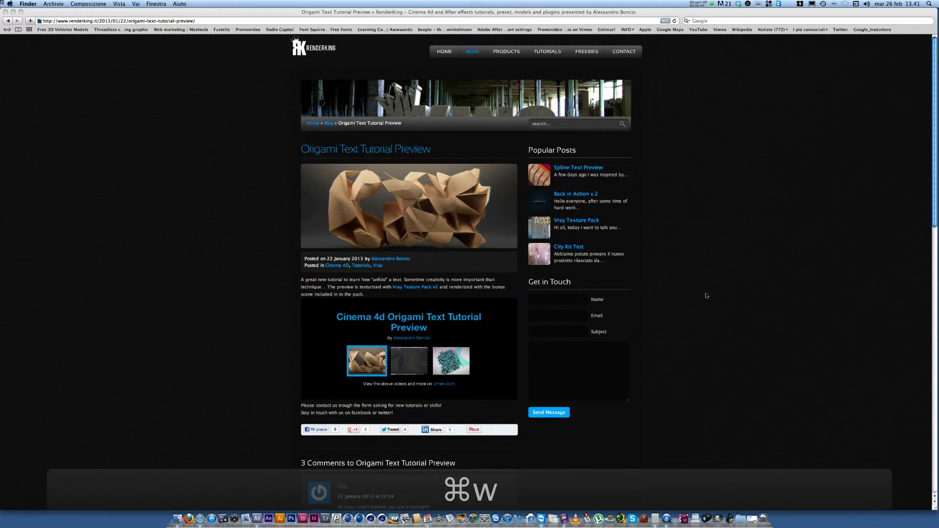
pyautogui.click(371, 518)
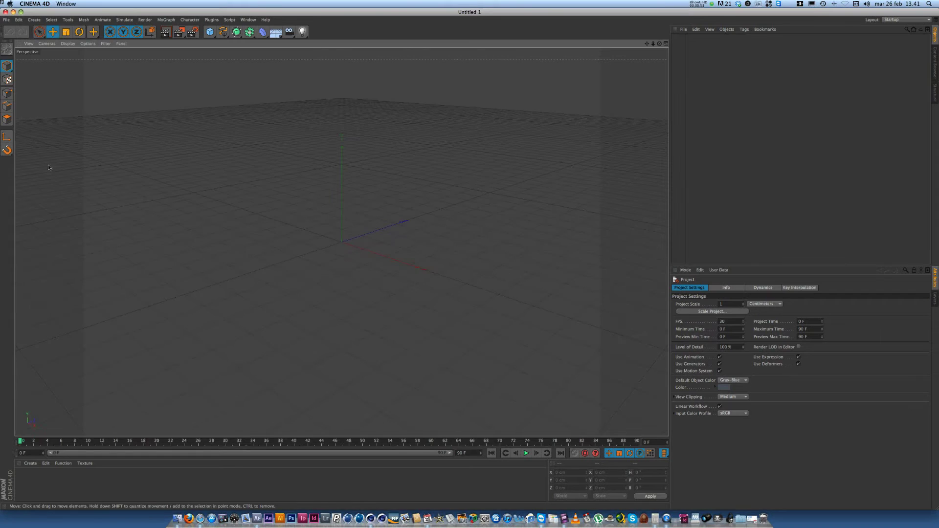
pyautogui.click(7, 20)
pyautogui.moveTo(25, 128)
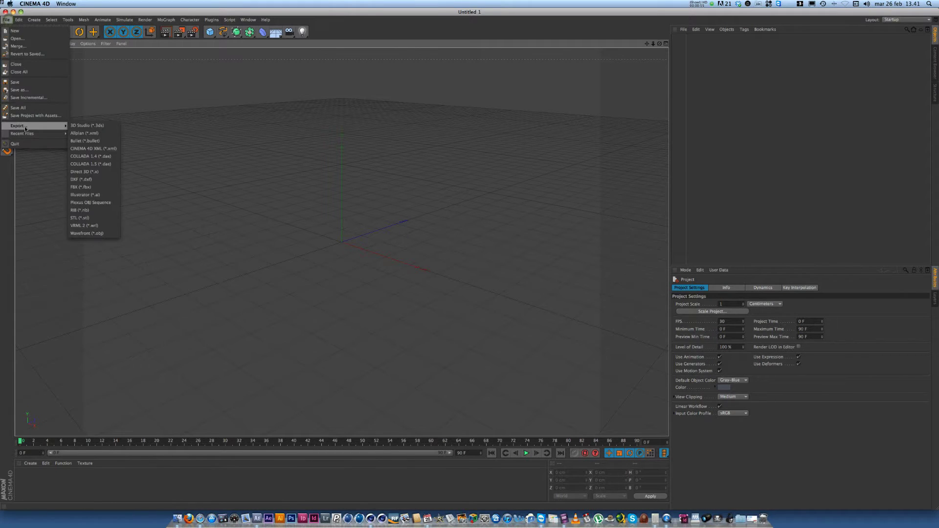
pyautogui.click(122, 133)
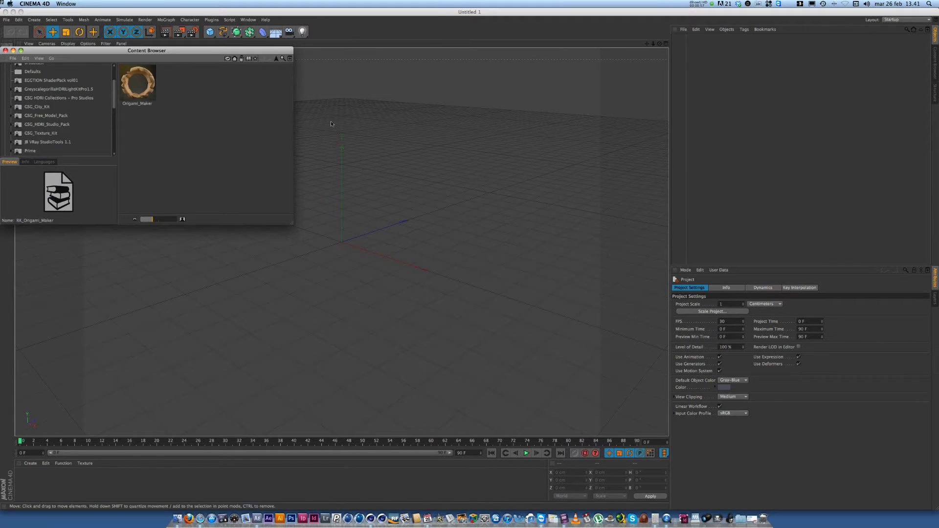
pyautogui.click(5, 50)
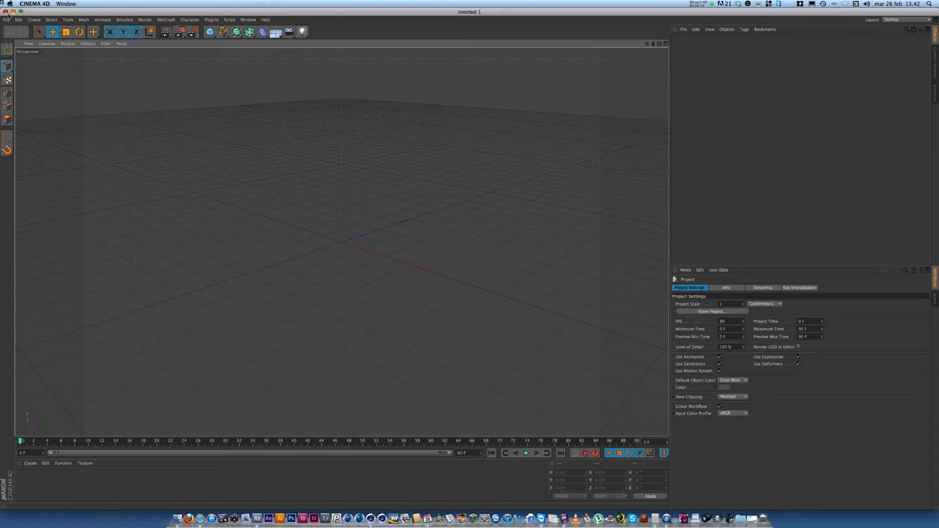
# Open the recent scene Origamiscene.c4d.
pyautogui.click(7, 19)
pyautogui.moveTo(26, 133)
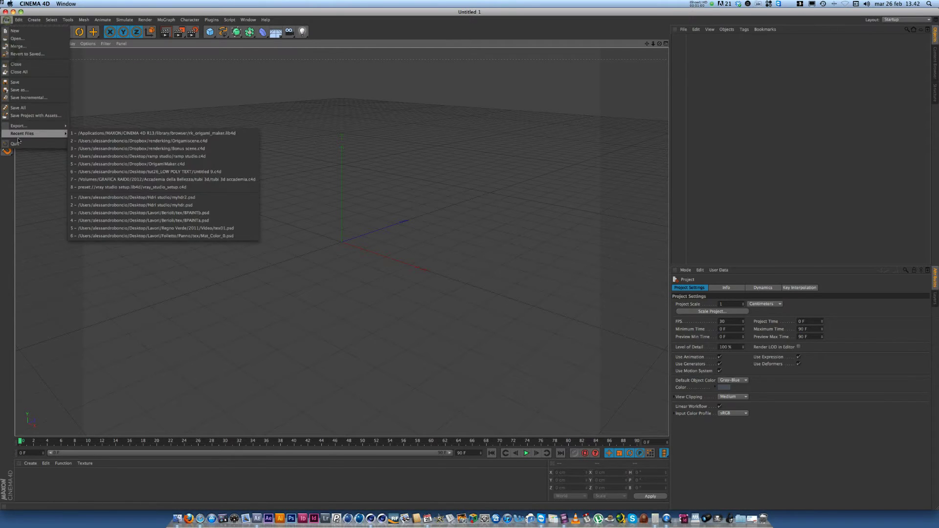
pyautogui.click(143, 141)
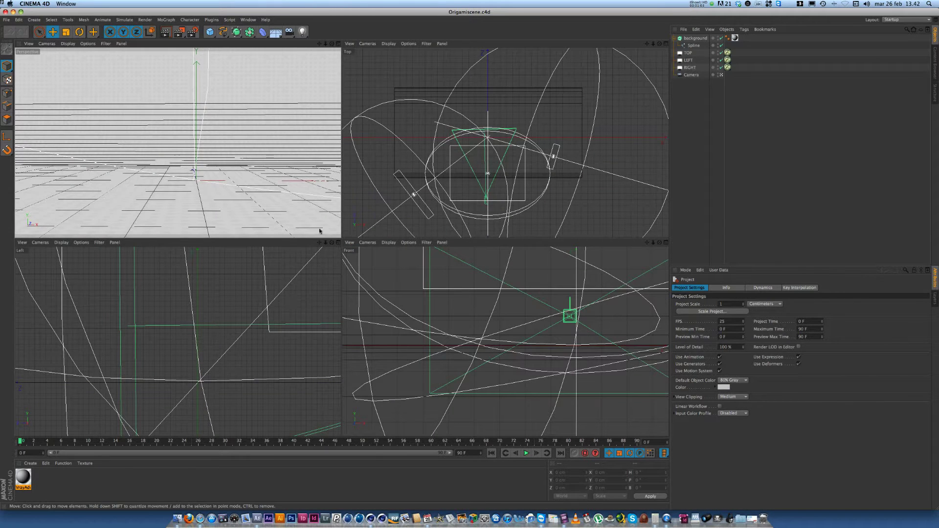
# Add a Figure primitive to the scene and scale it down uniformly to about 157 cm tall.
pyautogui.click(209, 31)
pyautogui.click(310, 82)
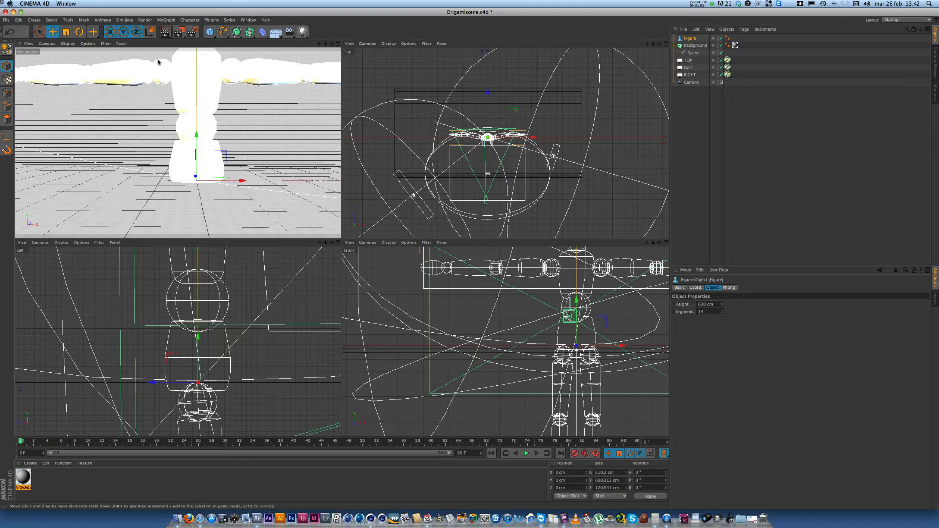
pyautogui.press('t')
pyautogui.moveTo(263, 123); pyautogui.dragTo(113, 225)
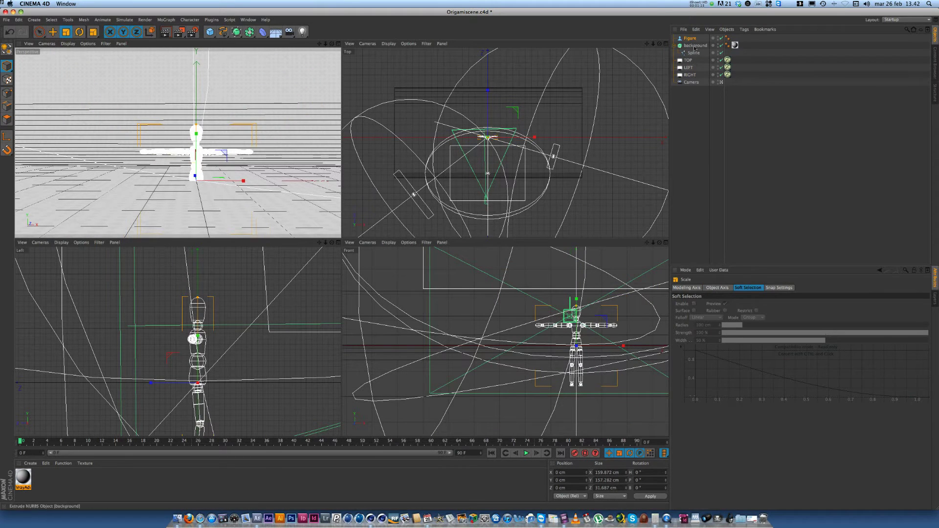
# Load the Origami_Maker preset from its preset library into the scene and return to the object list.
pyautogui.click(935, 63)
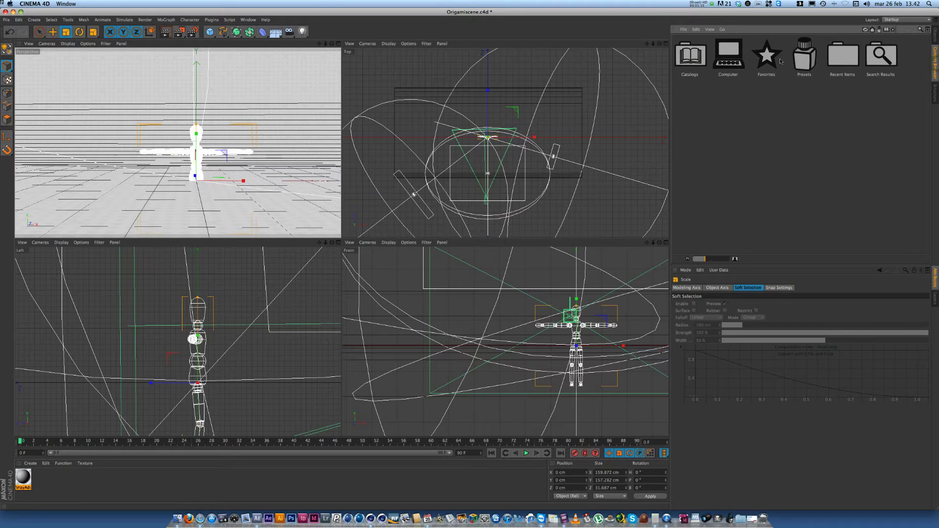
pyautogui.doubleClick(798, 54)
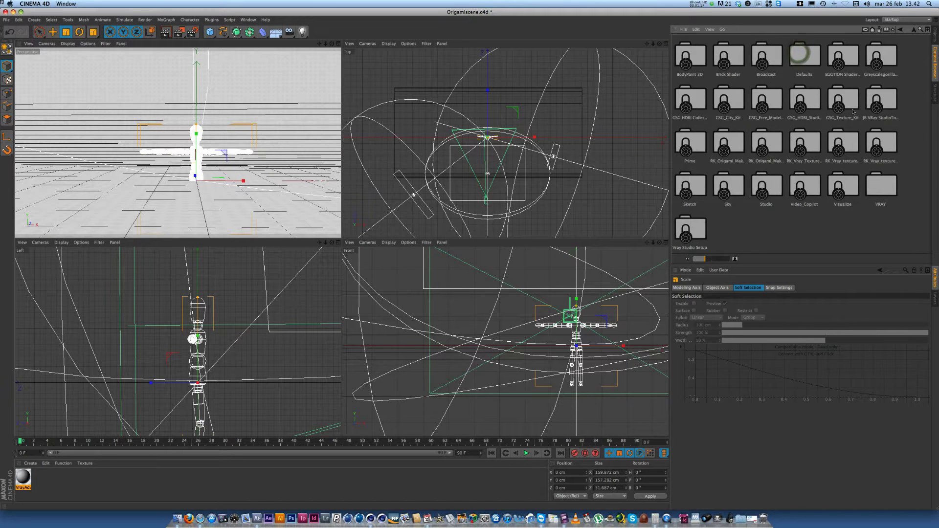
pyautogui.doubleClick(736, 145)
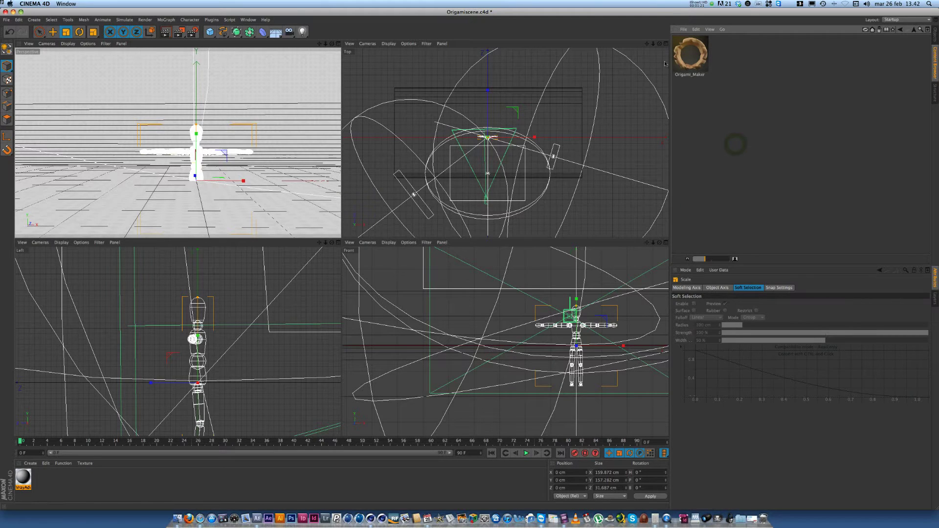
pyautogui.doubleClick(702, 62)
pyautogui.click(936, 35)
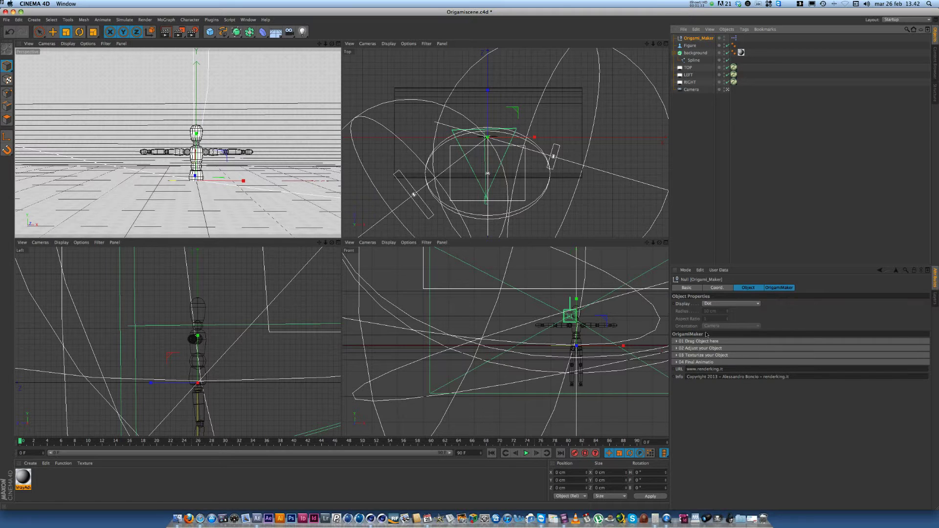
# Scale the Figure up to about 239 cm wide and move it to about X -15 cm, Z -115 cm.
pyautogui.click(689, 46)
pyautogui.moveTo(121, 185); pyautogui.dragTo(232, 142)
pyautogui.press('e')
pyautogui.moveTo(540, 181); pyautogui.dragTo(538, 197)
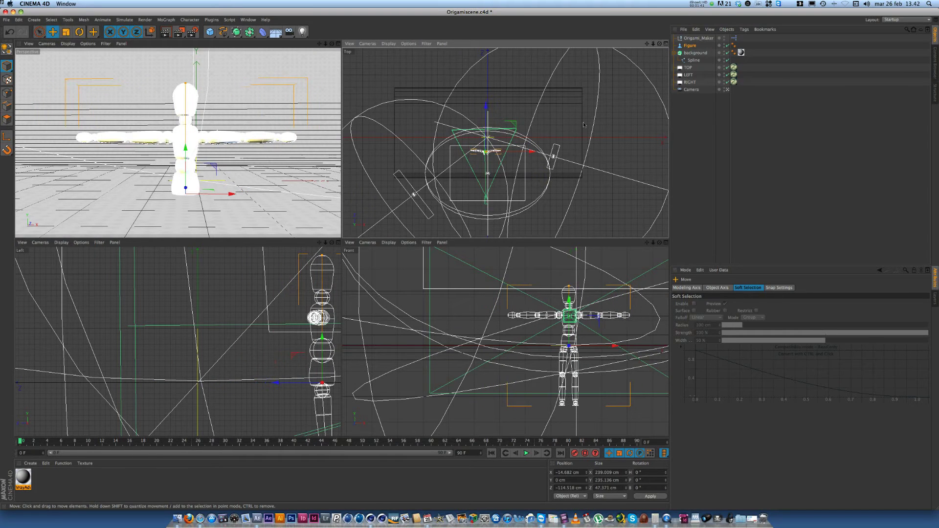
# Link the Figure as the source object of Origami_Maker and hide the original Figure.
pyautogui.click(698, 39)
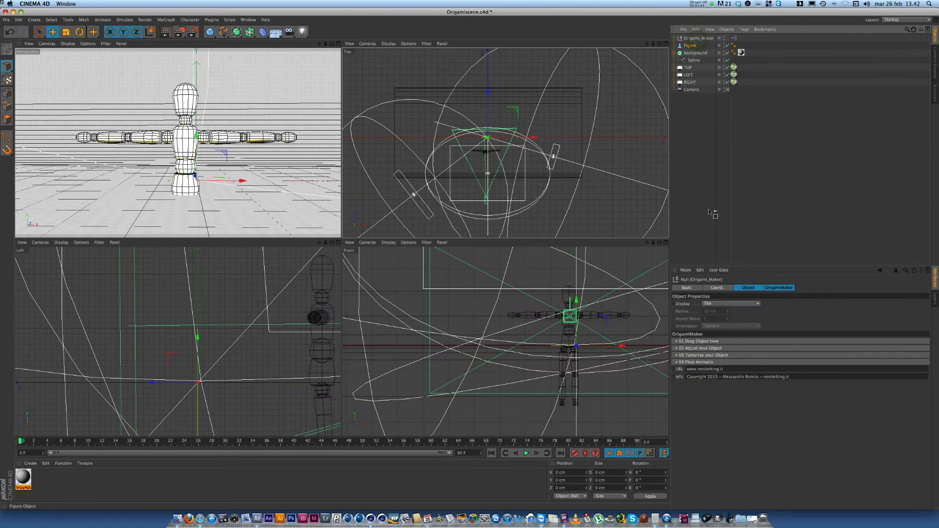
pyautogui.click(721, 342)
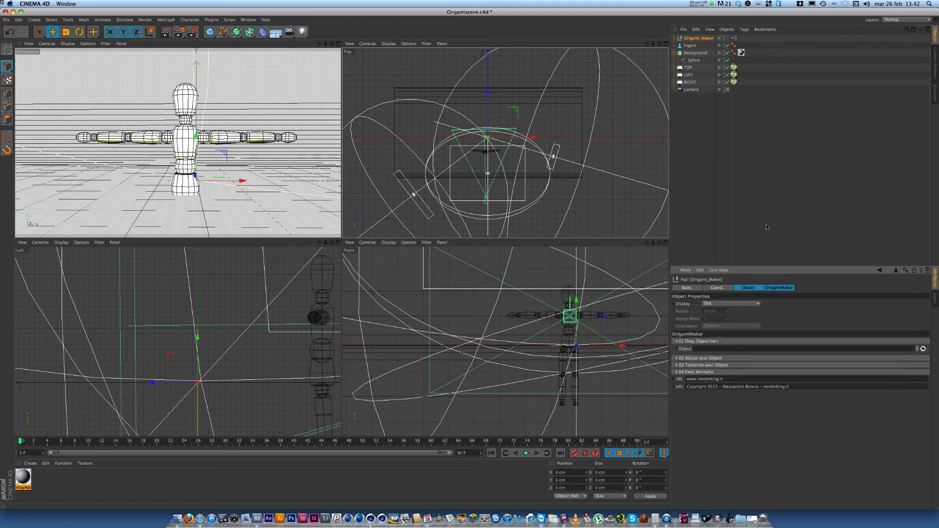
pyautogui.moveTo(690, 47); pyautogui.dragTo(704, 348)
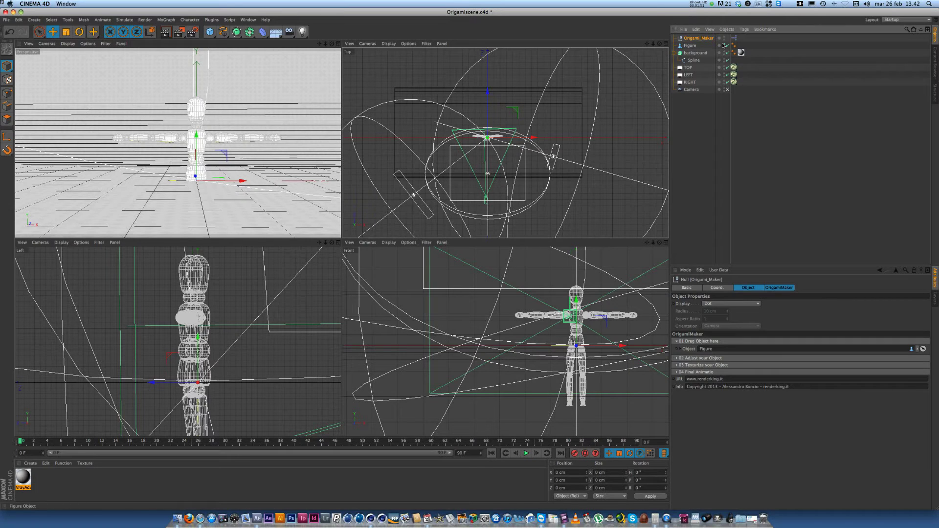
pyautogui.click(691, 46)
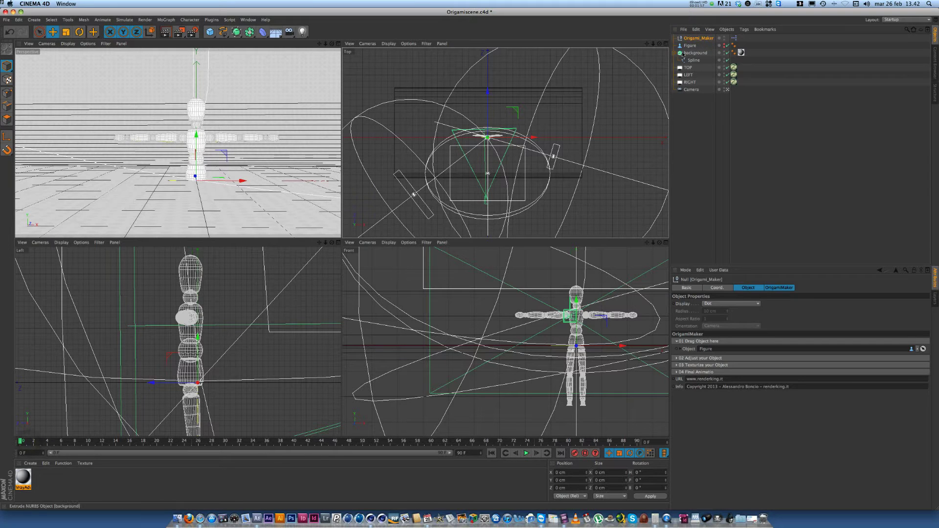
# Enlarge the perspective view and set Origami_Maker's object adjustment to X 8 cm and Y 6 cm.
pyautogui.press('F1')
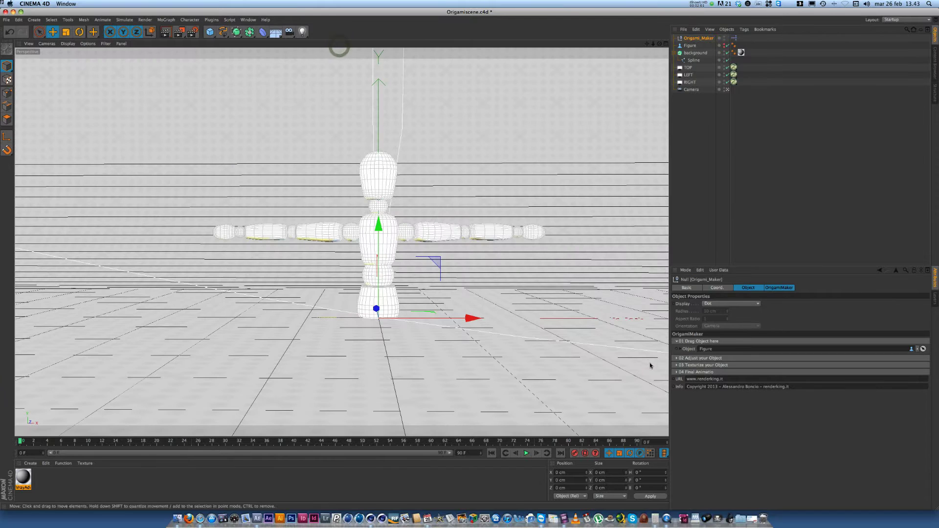
pyautogui.click(704, 358)
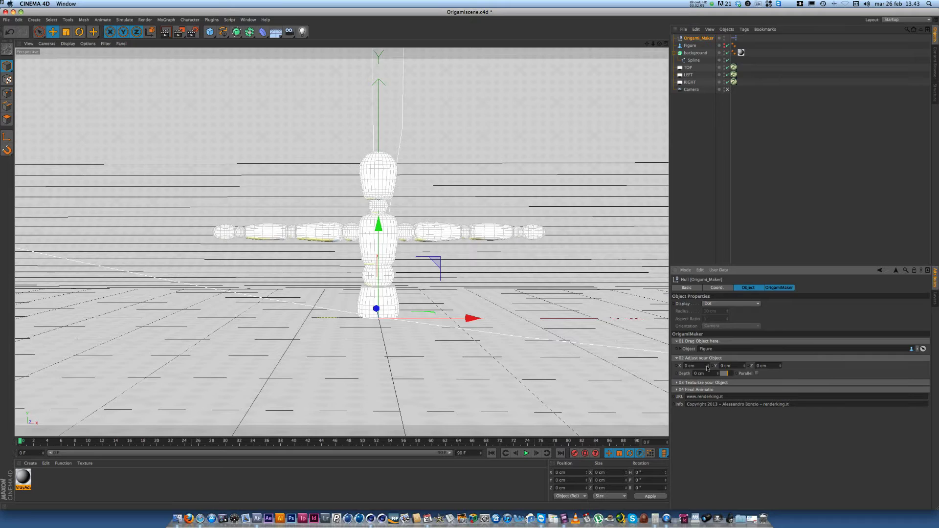
pyautogui.moveTo(708, 368); pyautogui.dragTo(707, 368)
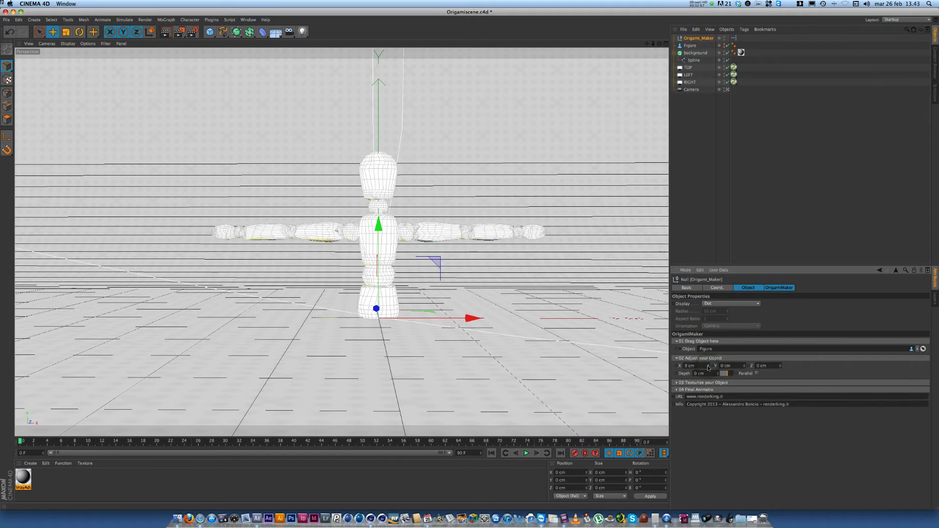
pyautogui.moveTo(659, 43); pyautogui.dragTo(633, 67)
pyautogui.scroll(8, 295, 287)
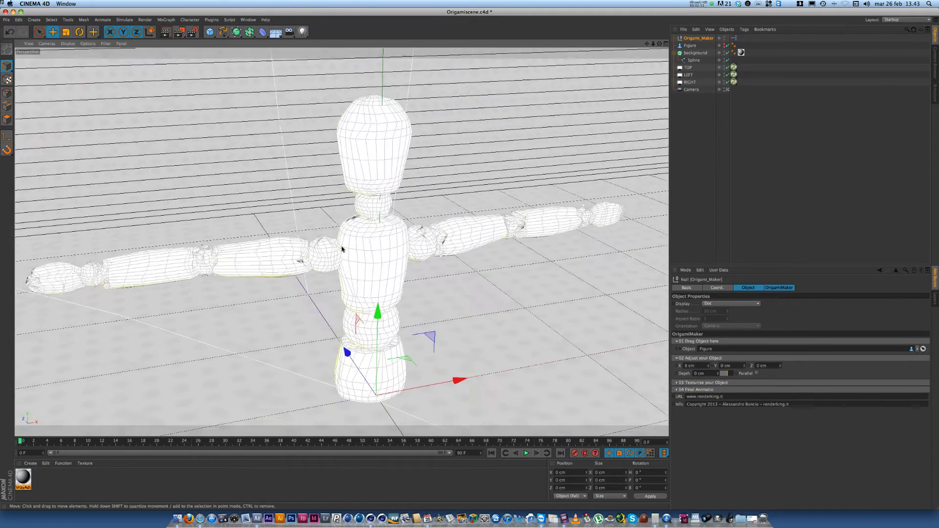
pyautogui.moveTo(744, 367); pyautogui.dragTo(744, 367)
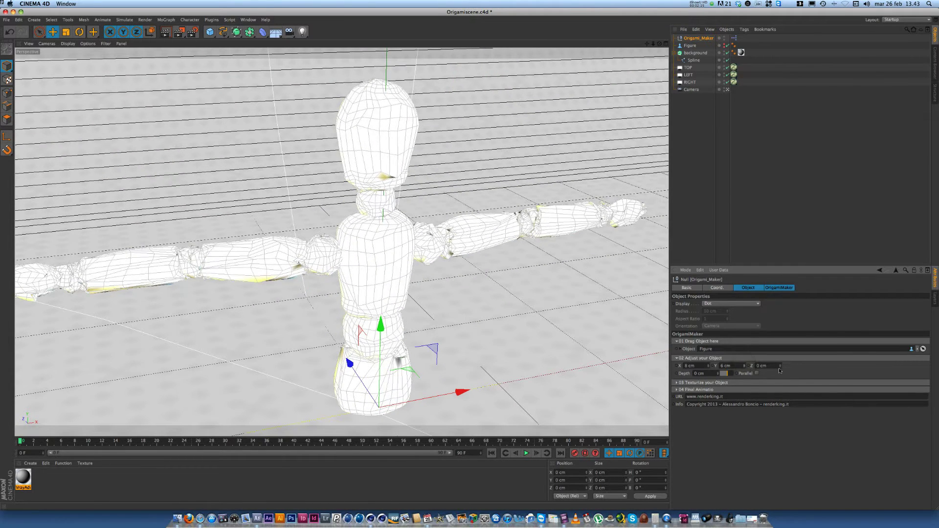
# Set Origami_Maker's object adjustment to X 4 cm, Y 4 cm and Z 2 cm, and check the figure's mesh with nothing selected.
pyautogui.doubleClick(687, 366)
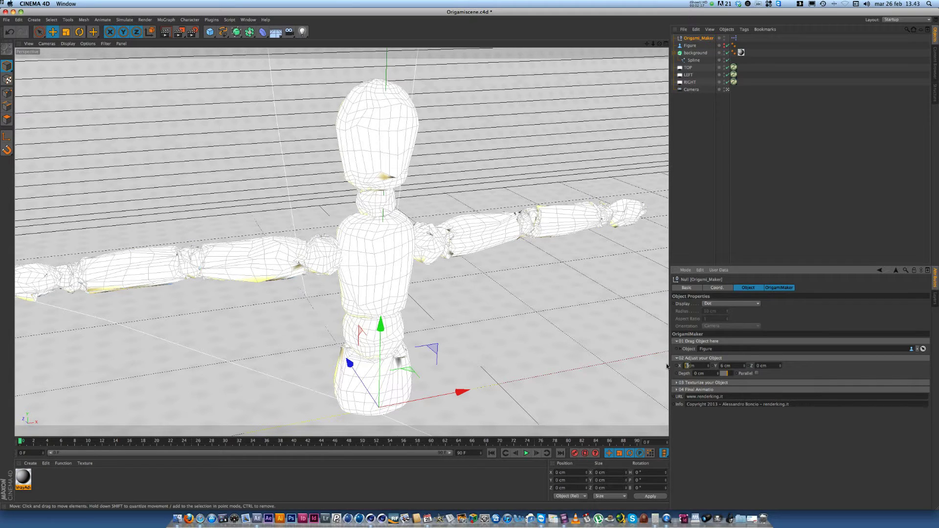
pyautogui.write('4')
pyautogui.write('4')
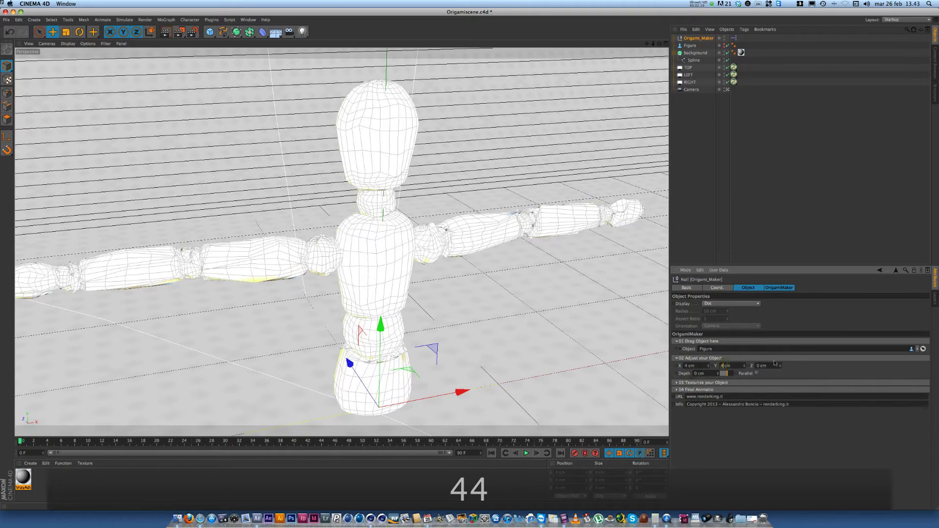
pyautogui.doubleClick(757, 366)
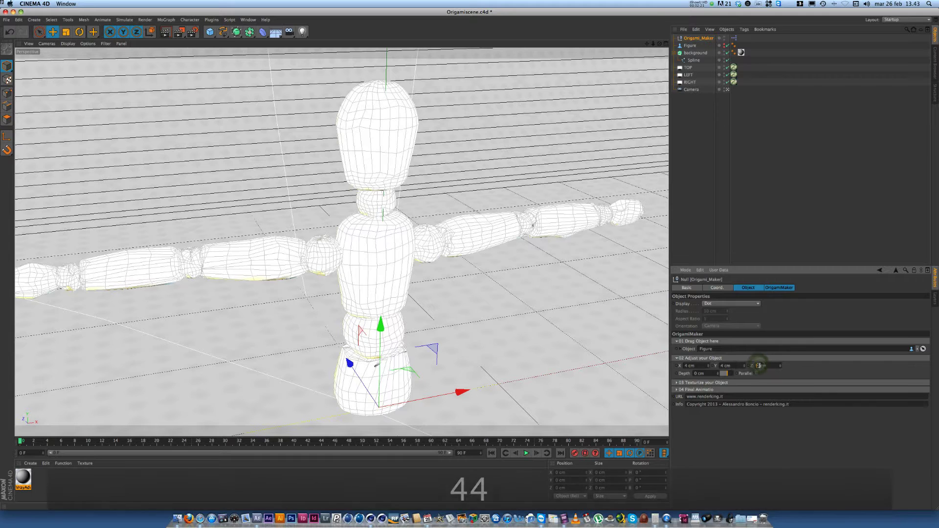
pyautogui.write('2')
pyautogui.click(825, 202)
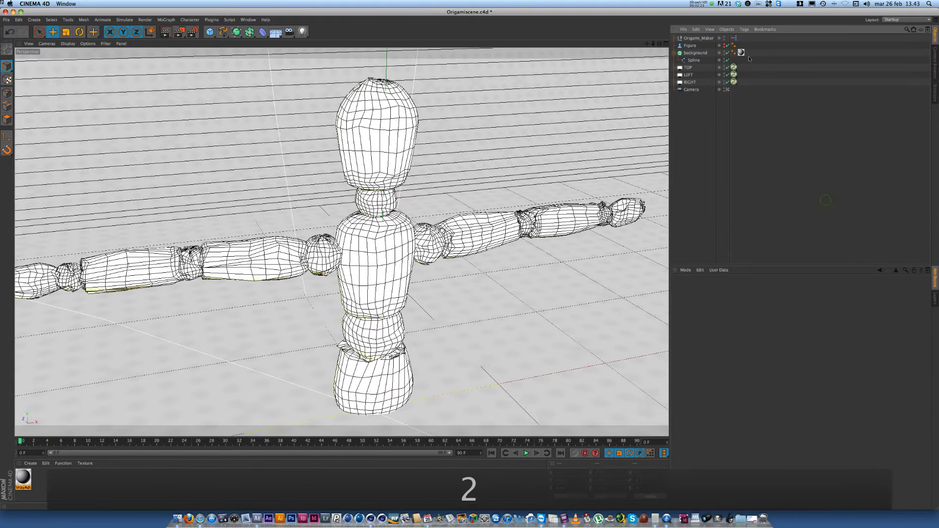
pyautogui.click(698, 38)
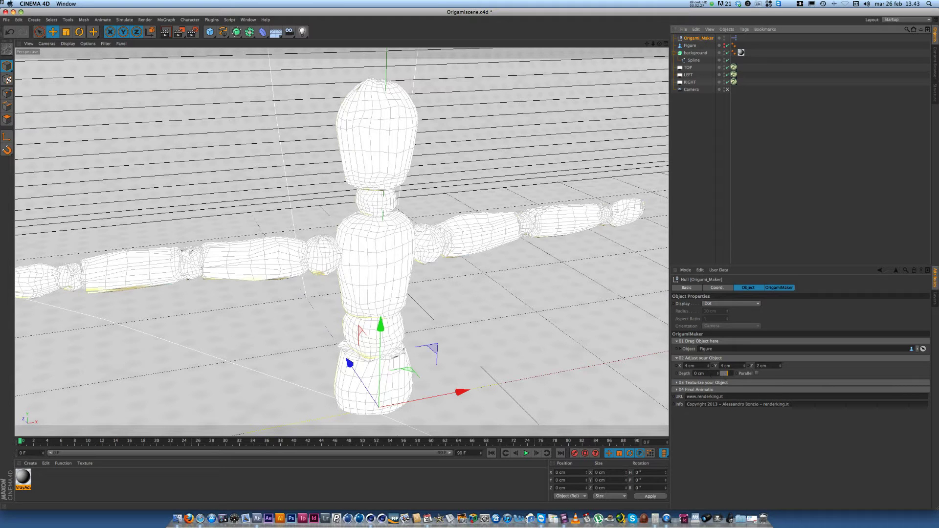
# Set Origami_Maker's adjustment Depth to 0 cm, toggle the Parallel option and collapse the adjustment settings.
pyautogui.moveTo(725, 377); pyautogui.dragTo(728, 376)
pyautogui.doubleClick(710, 373)
pyautogui.write('0')
pyautogui.press('Return')
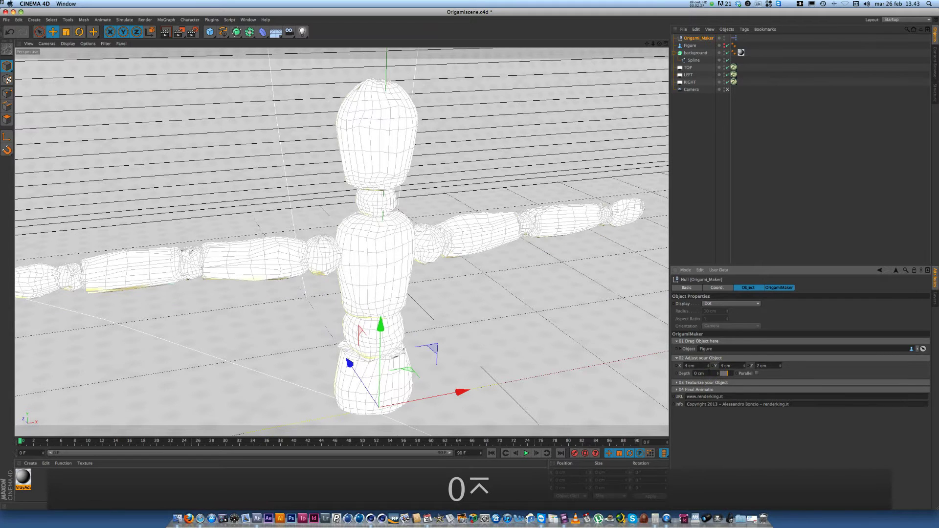
pyautogui.click(757, 374)
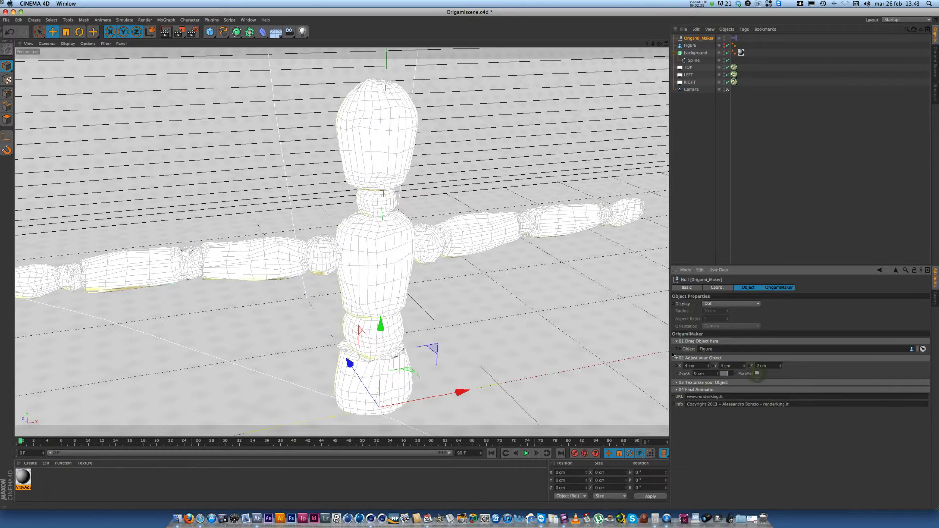
pyautogui.click(718, 358)
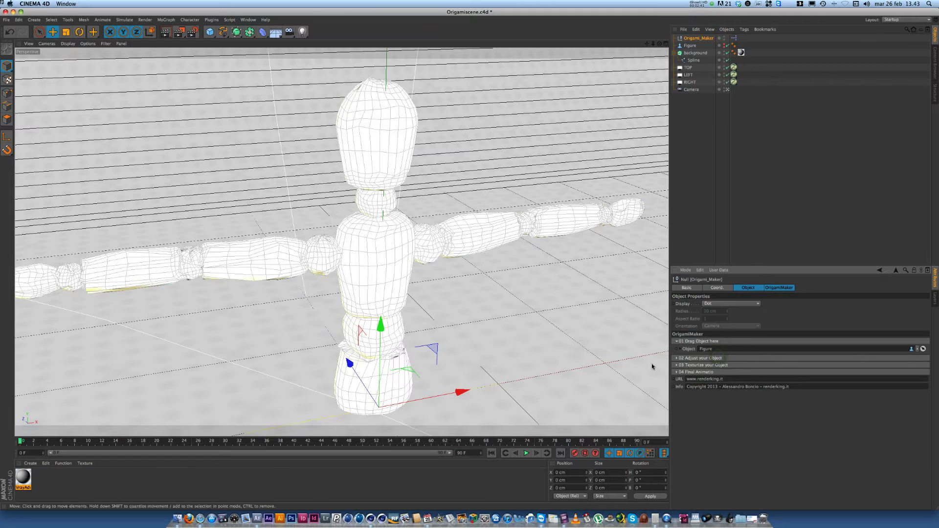
# Load the cardboard02 material into the scene from the paper folder of the V-Ray texture presets.
pyautogui.click(738, 365)
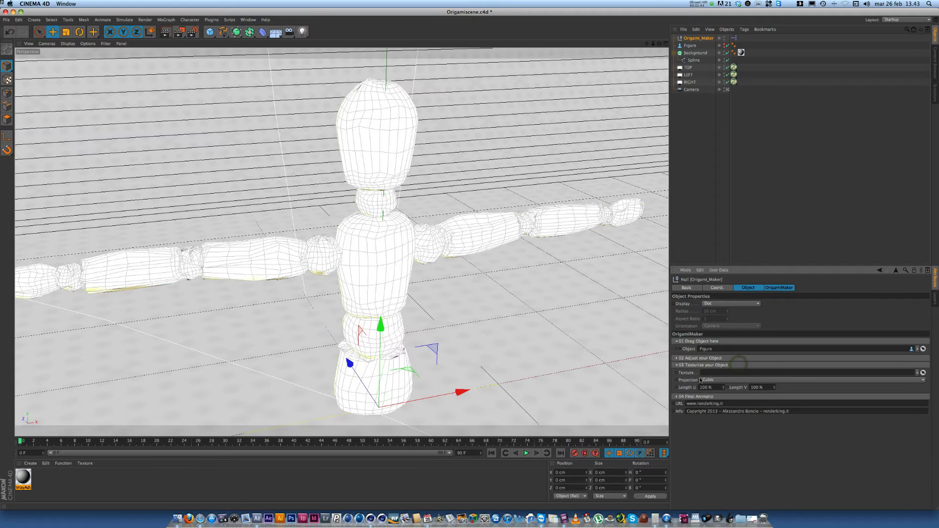
pyautogui.press('F11')
pyautogui.press('F11')
pyautogui.hotkey('shift', 'F8')
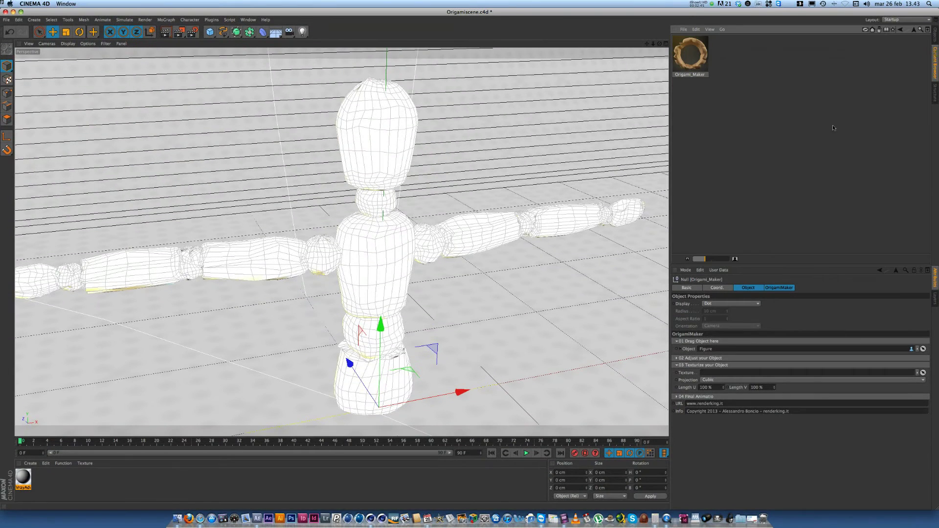
pyautogui.click(913, 30)
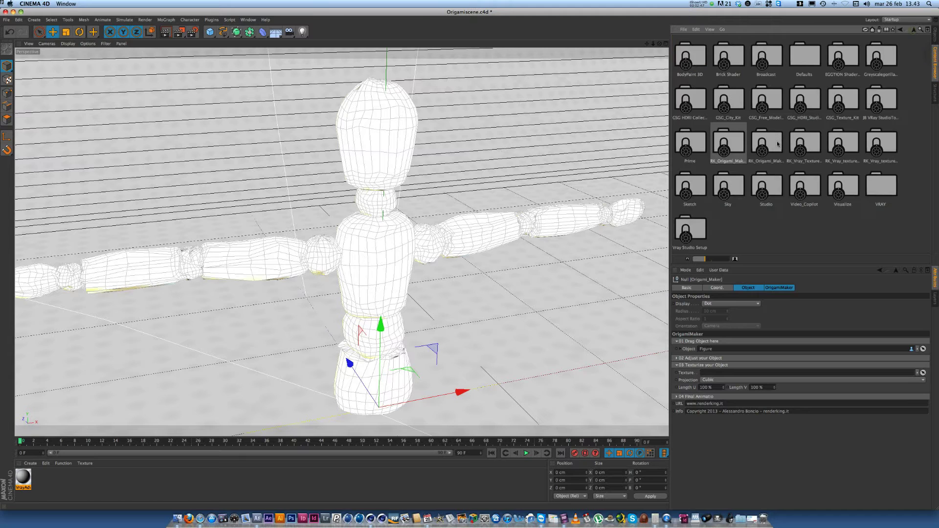
pyautogui.click(832, 149)
pyautogui.doubleClick(831, 149)
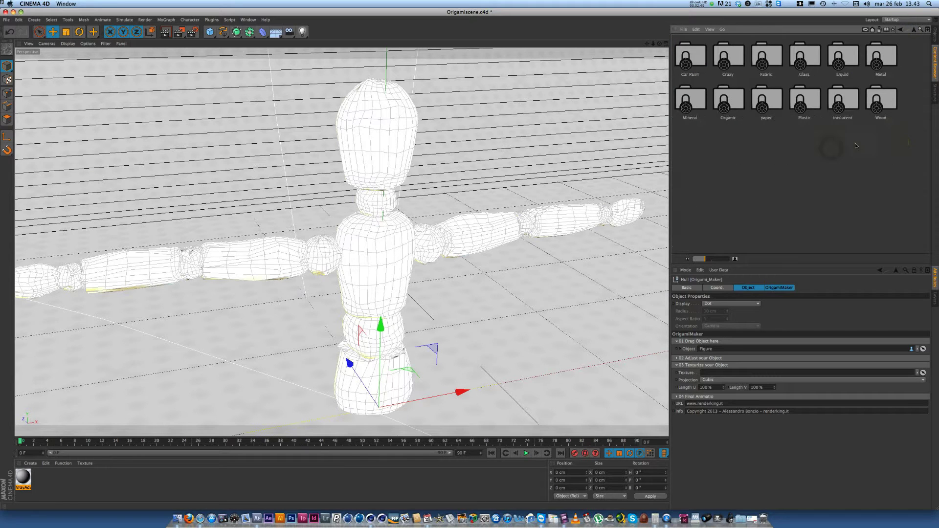
pyautogui.doubleClick(767, 101)
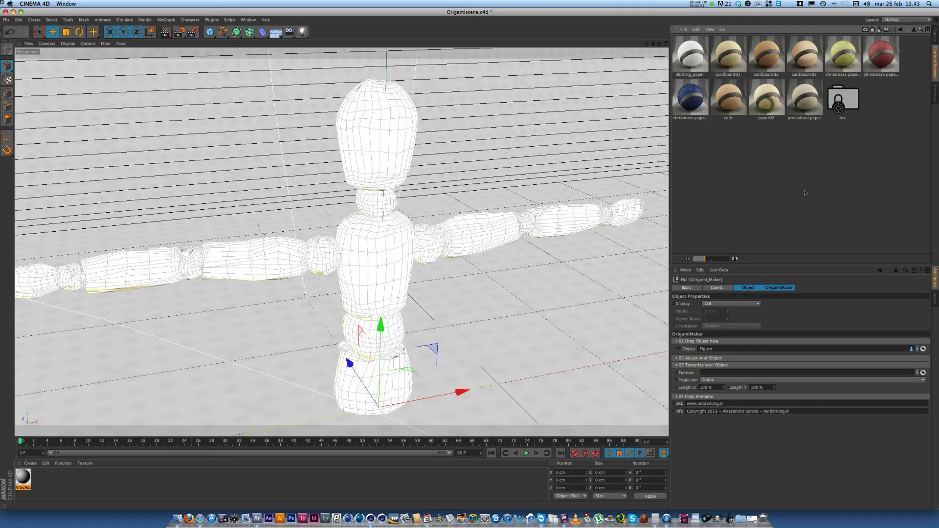
pyautogui.click(735, 259)
pyautogui.doubleClick(857, 72)
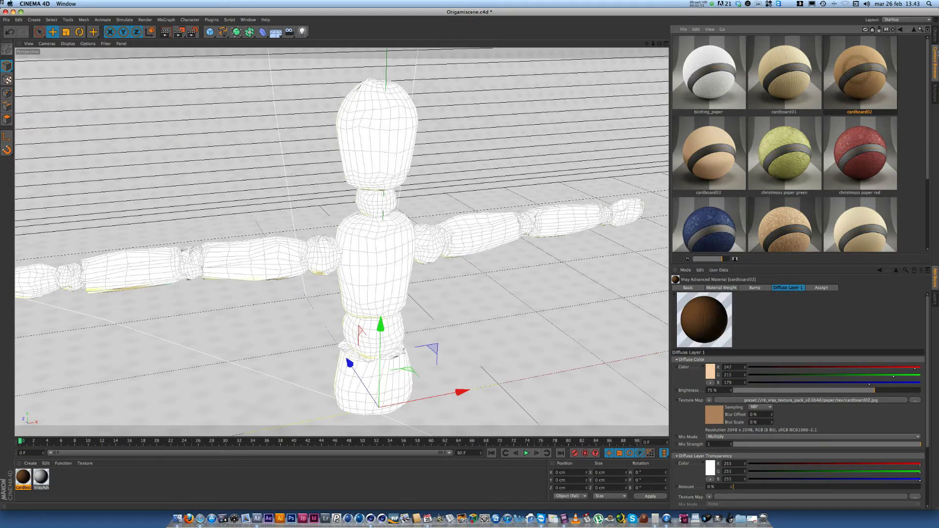
# Assign the cardboard02 material as Origami_Maker's texture and reduce its Length U to about 32%.
pyautogui.click(934, 35)
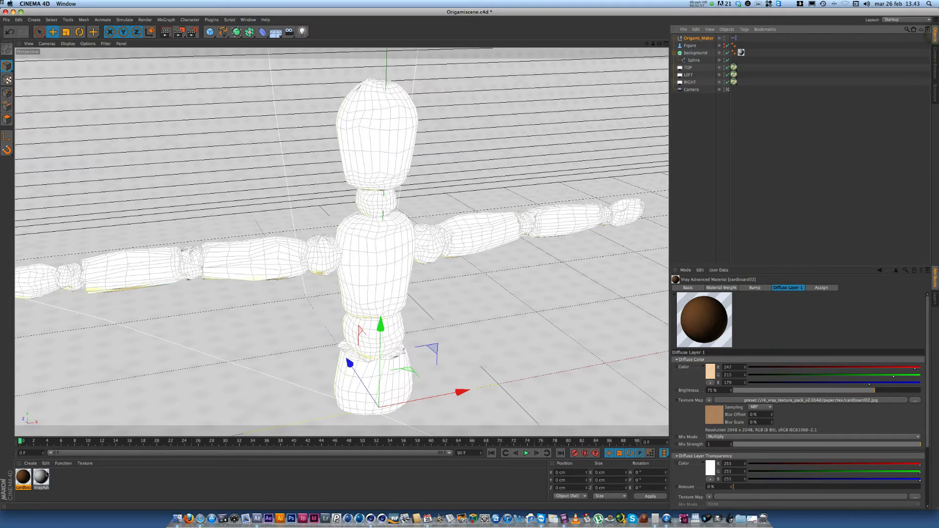
pyautogui.click(26, 476)
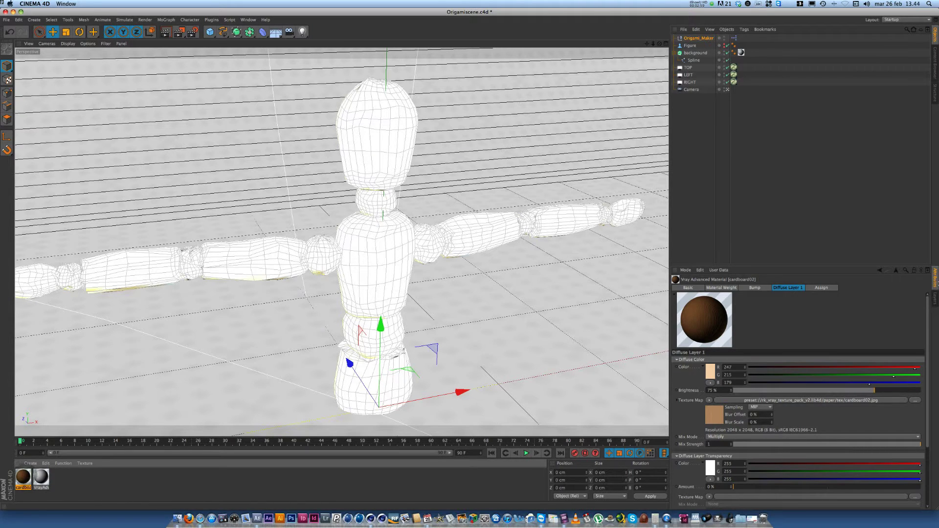
pyautogui.click(697, 38)
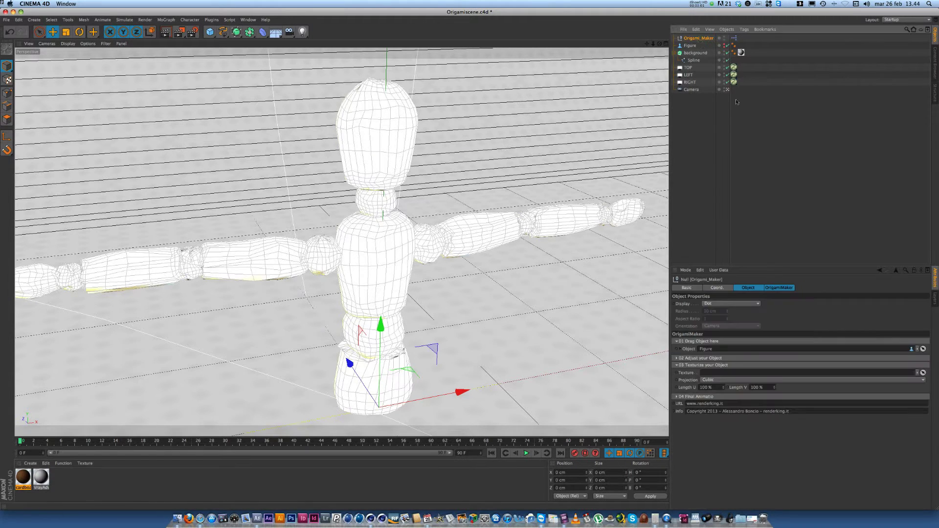
pyautogui.moveTo(23, 477); pyautogui.dragTo(722, 389)
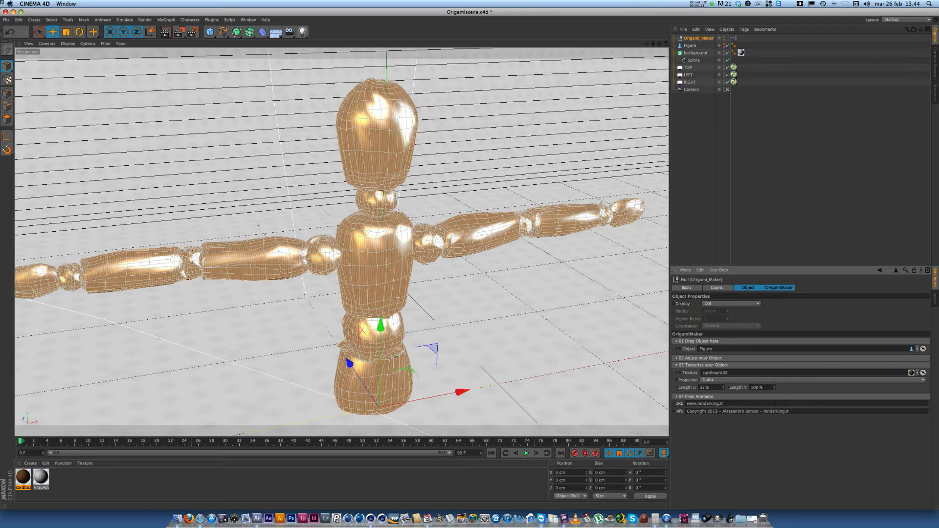
# Expand Origami_Maker's final animation settings and move the object to about Y 117 cm and Z 24 cm so the figure stands above the floor.
pyautogui.click(700, 398)
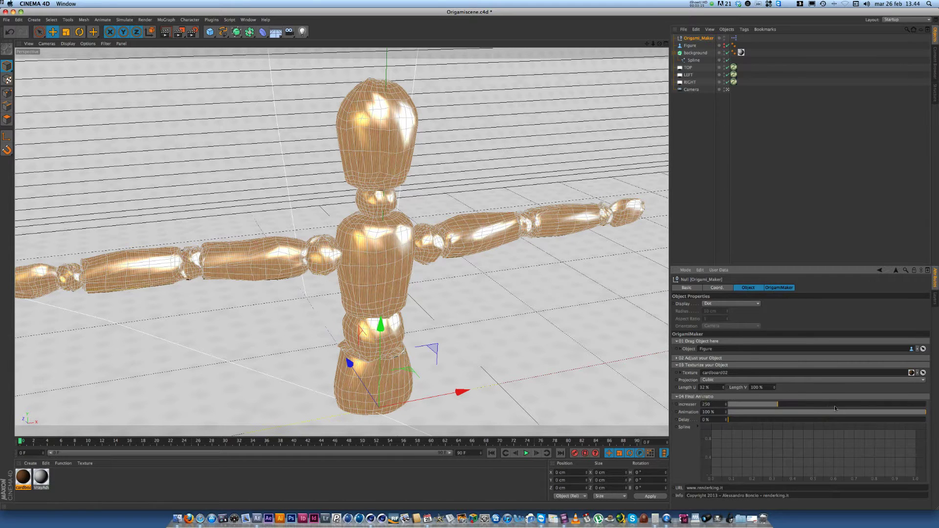
pyautogui.moveTo(658, 45); pyautogui.dragTo(626, 47)
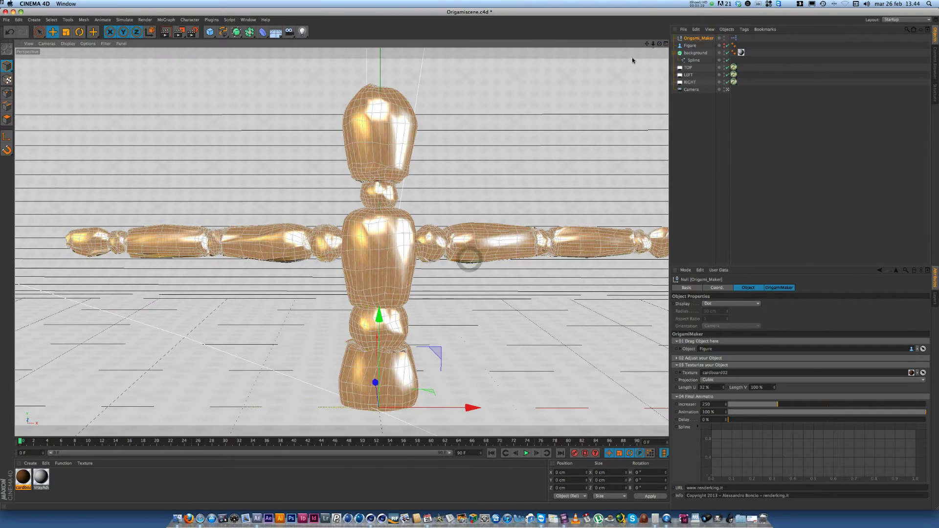
pyautogui.scroll(-4, 365, 149)
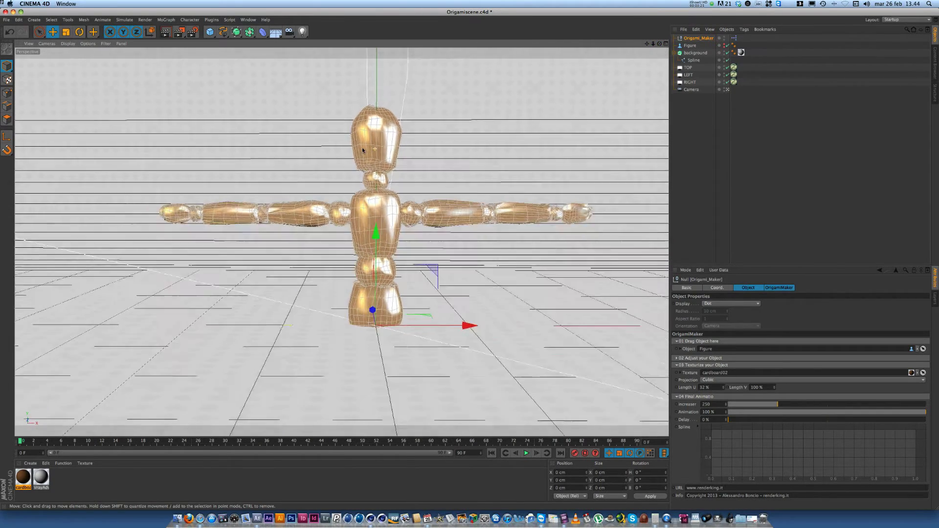
pyautogui.scroll(-2, 361, 148)
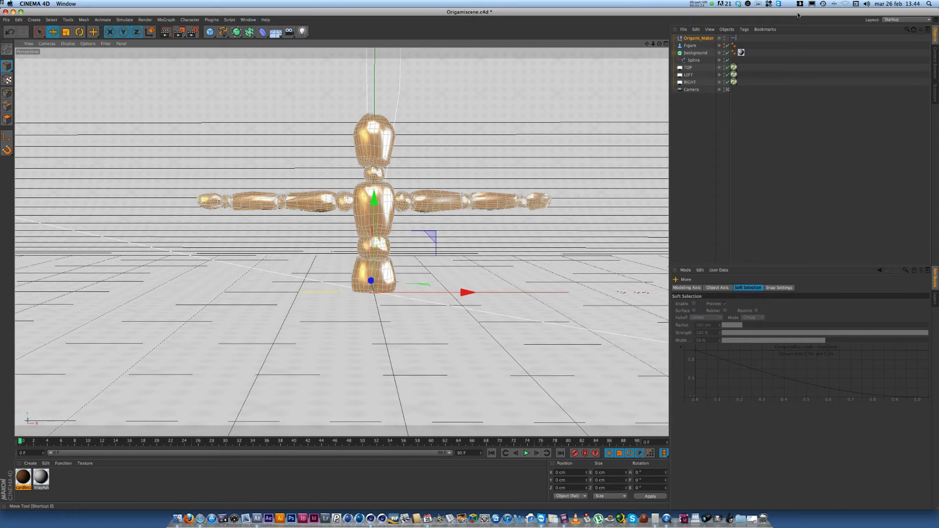
pyautogui.moveTo(371, 232); pyautogui.dragTo(374, 56)
pyautogui.moveTo(366, 133)
pyautogui.mouseDown()
pyautogui.moveTo(366, 151)
pyautogui.moveTo(362, 131)
pyautogui.moveTo(370, 126)
pyautogui.mouseUp()
pyautogui.moveTo(645, 44); pyautogui.dragTo(470, 259)
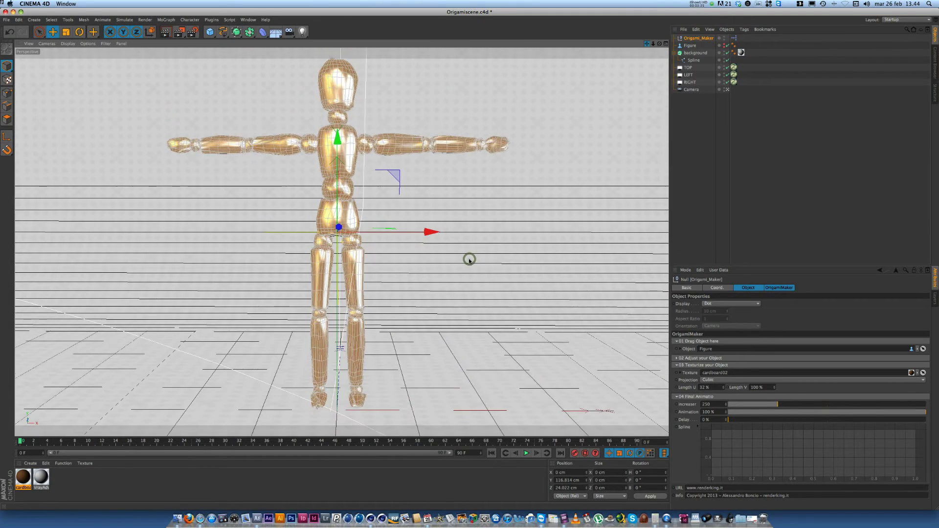
pyautogui.moveTo(652, 44); pyautogui.dragTo(648, 46)
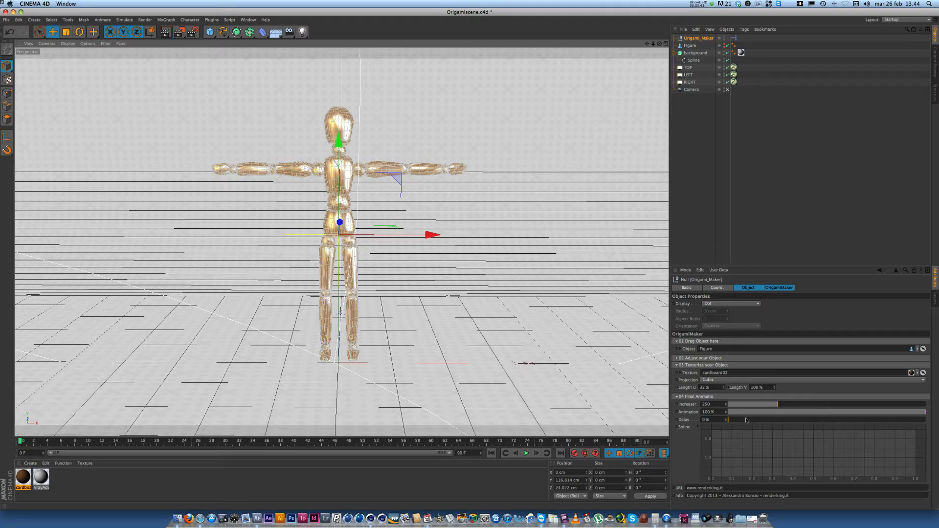
# Set Origami_Maker's Increaser to 80 and keyframe its Animation value at 0% on frame 0 and 100% on frame 50.
pyautogui.moveTo(926, 415); pyautogui.dragTo(716, 415)
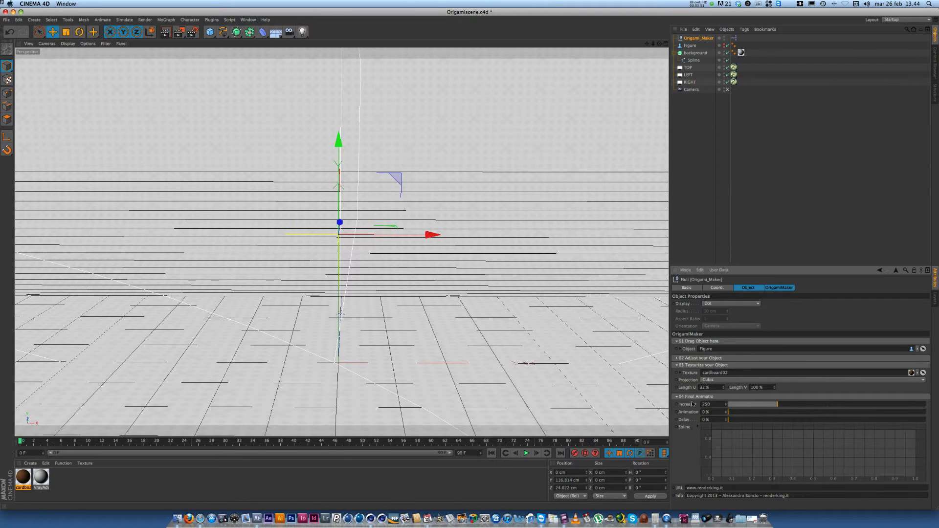
pyautogui.moveTo(777, 406); pyautogui.dragTo(743, 406)
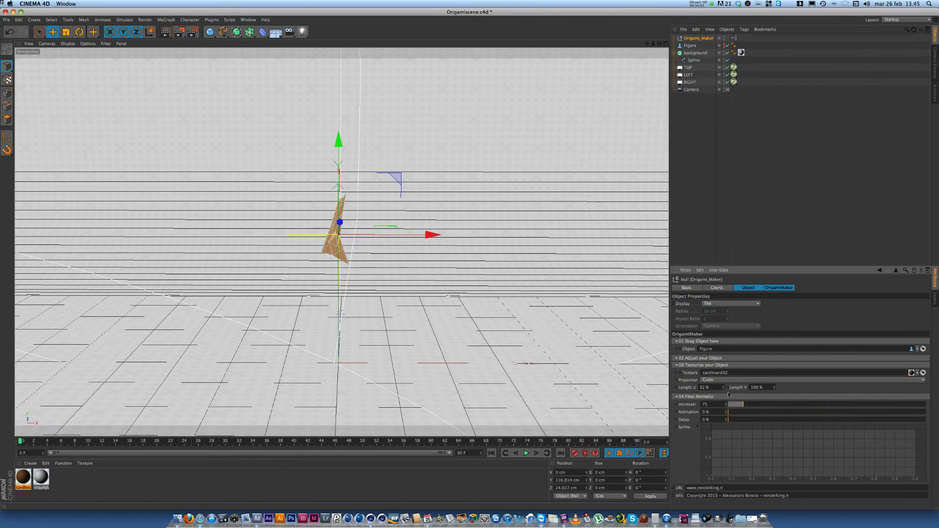
pyautogui.moveTo(726, 405); pyautogui.dragTo(726, 402)
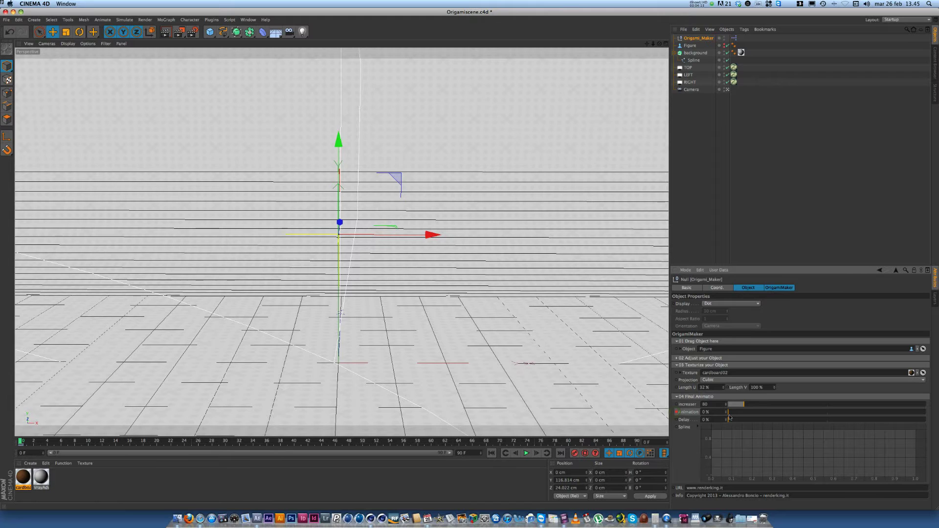
pyautogui.click(362, 441)
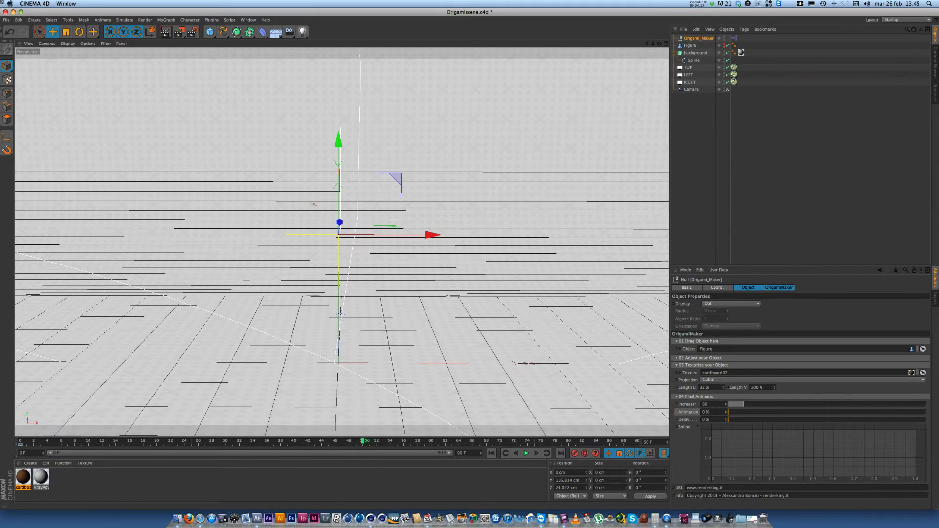
pyautogui.moveTo(740, 415); pyautogui.dragTo(927, 413)
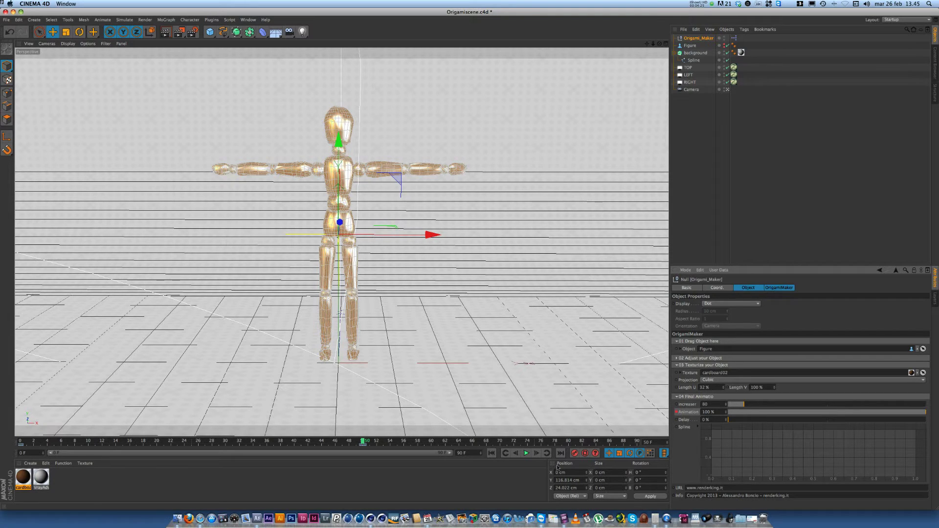
# Play the folding animation from the start, stop it at frame 70 and render the perspective view.
pyautogui.click(492, 452)
pyautogui.click(526, 453)
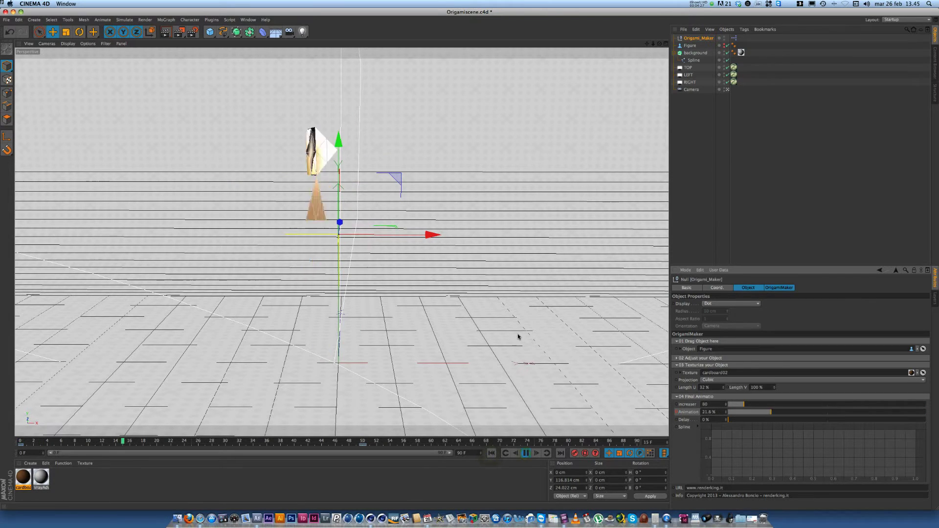
pyautogui.click(525, 452)
pyautogui.click(166, 32)
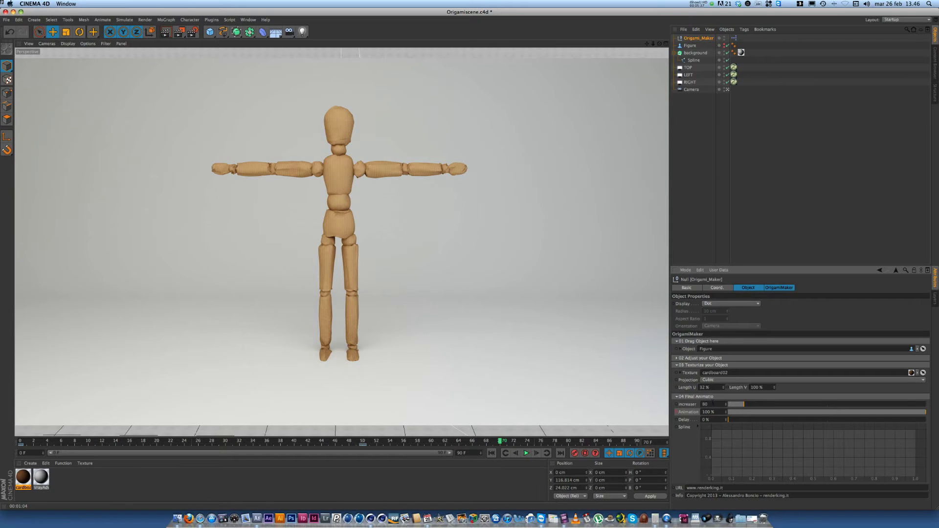
# Try a 36% Delay on the folding animation in playback, and set the Delay to 18%.
pyautogui.moveTo(765, 423); pyautogui.dragTo(795, 423)
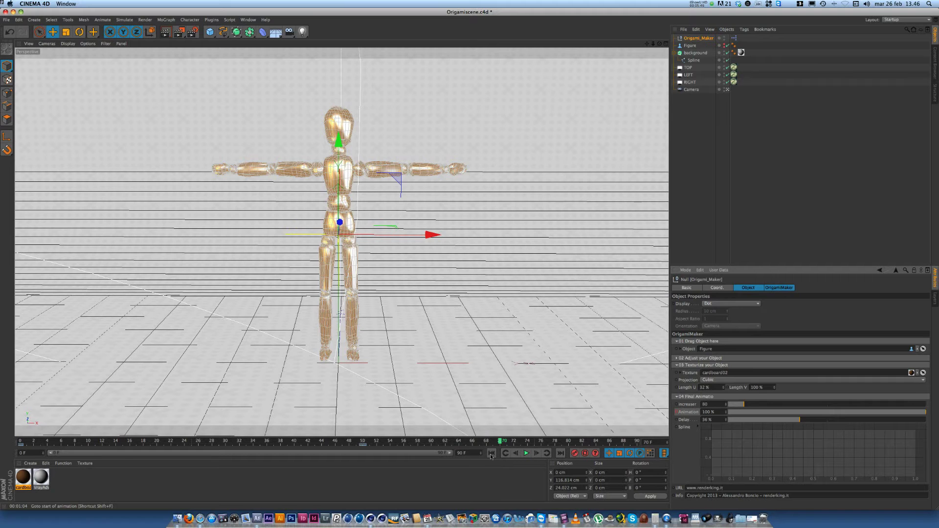
pyautogui.click(491, 452)
pyautogui.click(526, 453)
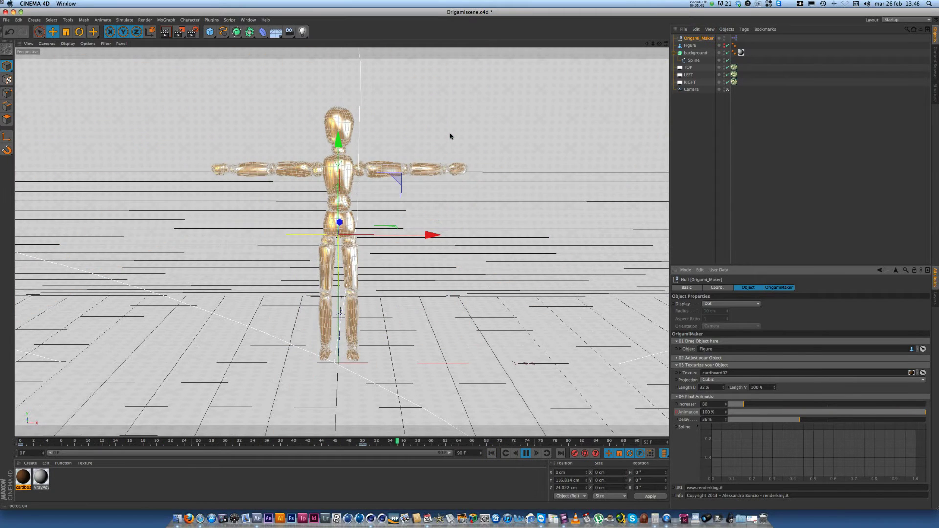
pyautogui.click(764, 421)
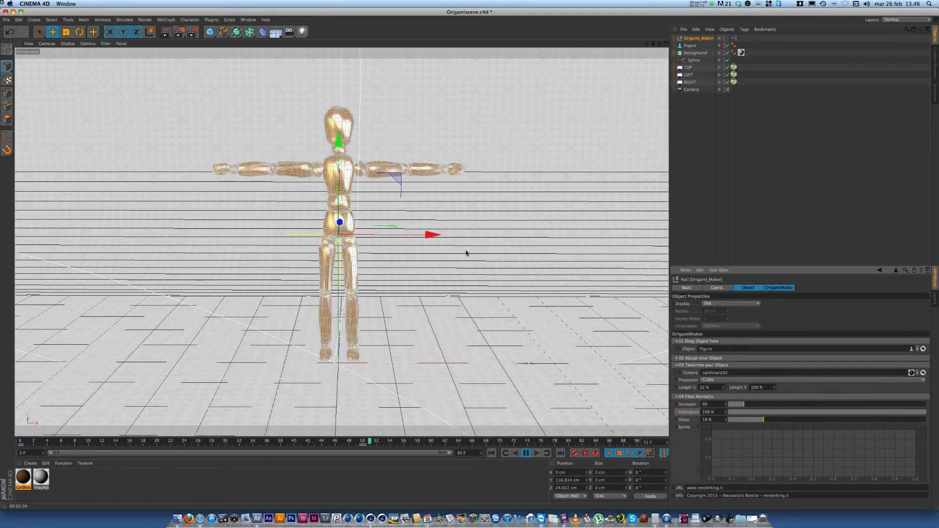
pyautogui.press('F8')
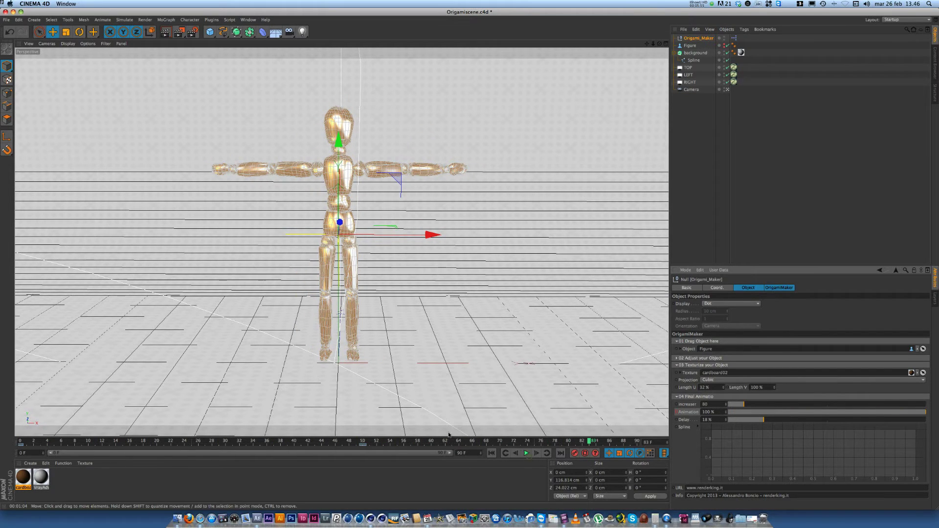
# Add start and end points to the final animation's Spline graph and shape a smooth rising curve between them.
pyautogui.click(718, 473)
pyautogui.click(916, 431)
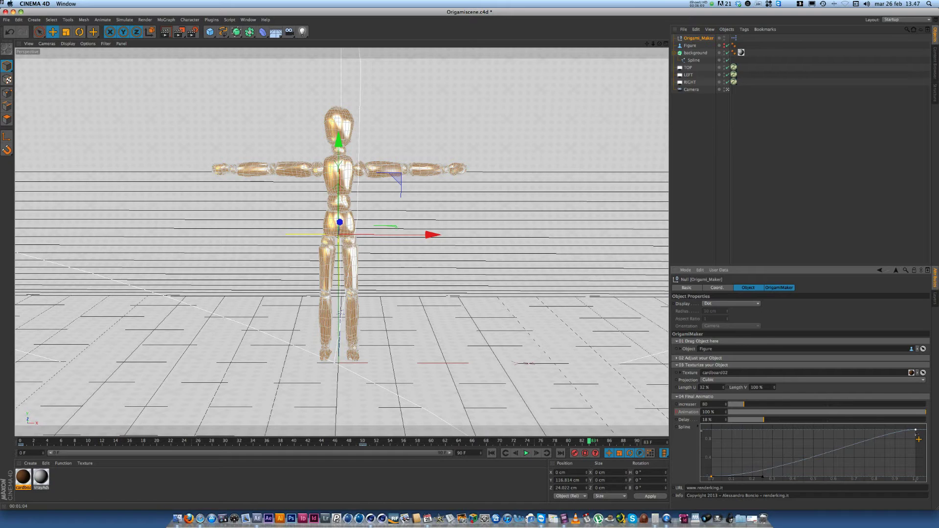
pyautogui.click(890, 430)
pyautogui.moveTo(892, 437); pyautogui.dragTo(868, 436)
pyautogui.moveTo(711, 477); pyautogui.dragTo(767, 478)
# Reshape the Spline's end tangents into a low, flat curve with a steep final rise, checking the folding in playback.
pyautogui.click(915, 432)
pyautogui.moveTo(868, 439); pyautogui.dragTo(912, 482)
pyautogui.click(712, 477)
pyautogui.moveTo(717, 475); pyautogui.dragTo(732, 446)
pyautogui.click(526, 453)
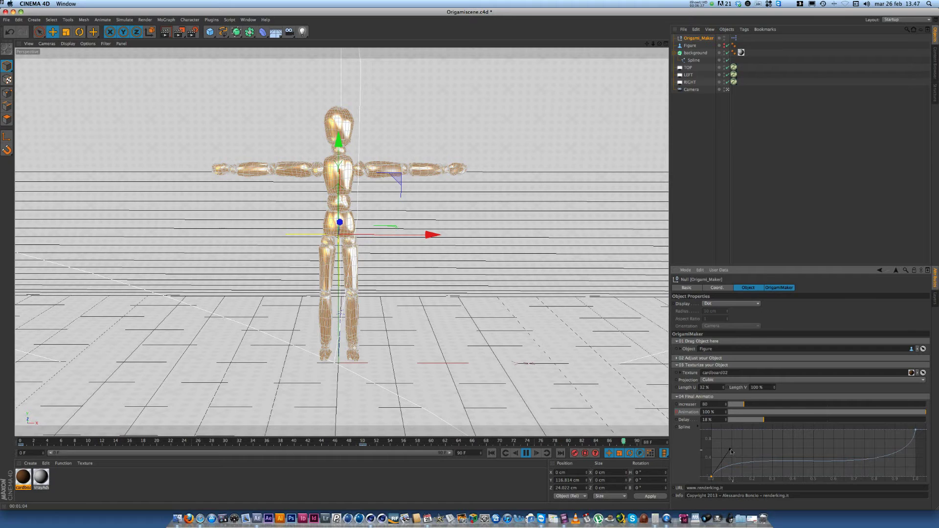
pyautogui.moveTo(733, 462); pyautogui.dragTo(712, 460)
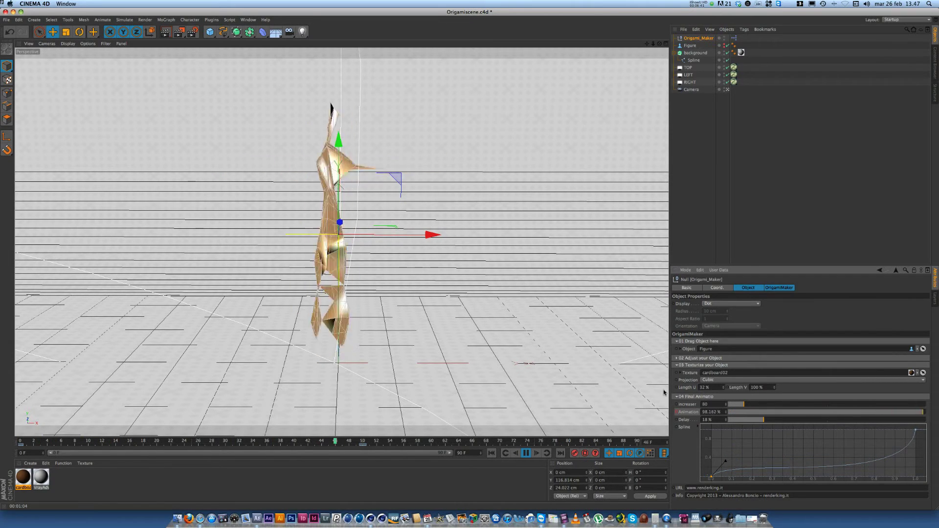
pyautogui.press('F8')
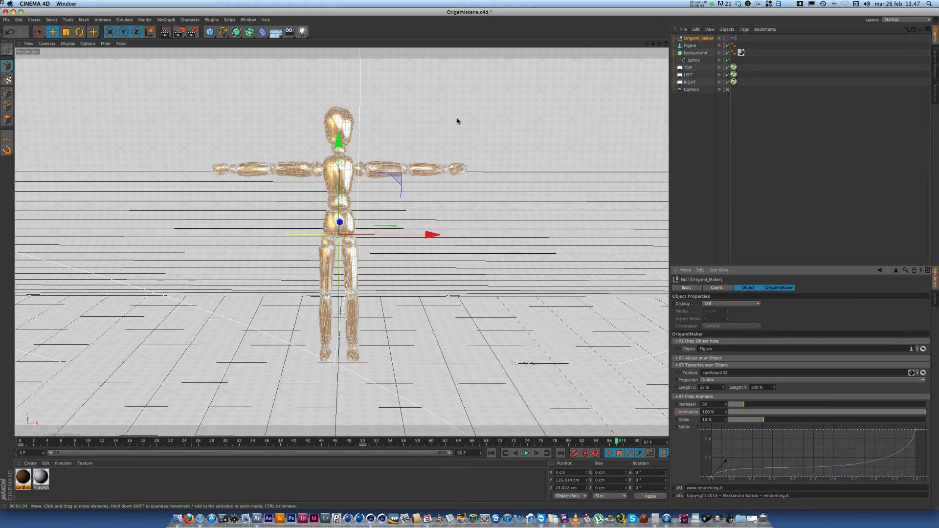
# Browse the preset library to the GSG free models folder and load piggybank.c4d into the scene.
pyautogui.click(935, 57)
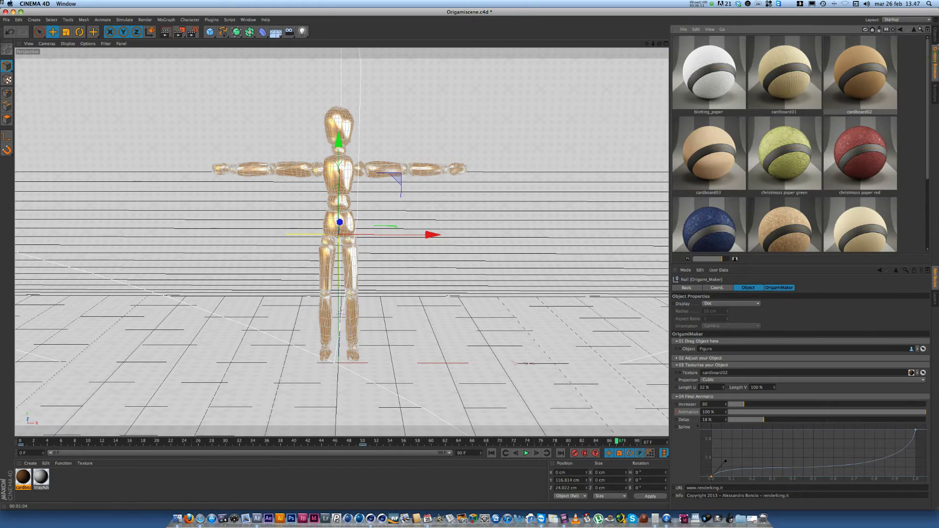
pyautogui.click(913, 29)
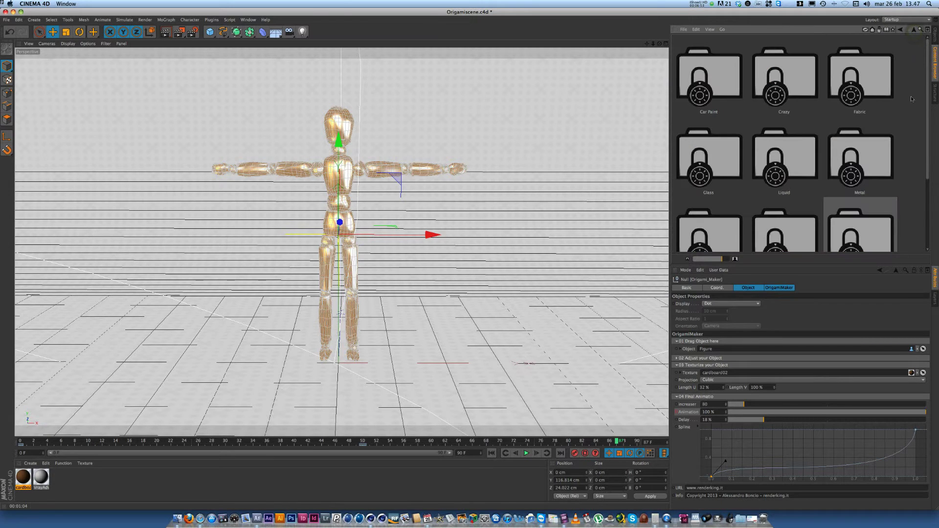
pyautogui.moveTo(721, 259); pyautogui.dragTo(704, 258)
pyautogui.click(913, 29)
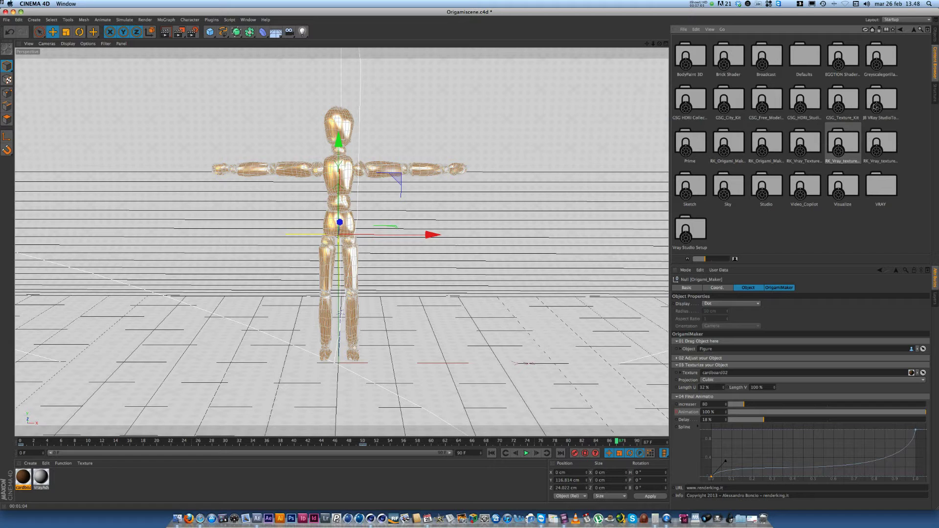
pyautogui.doubleClick(770, 116)
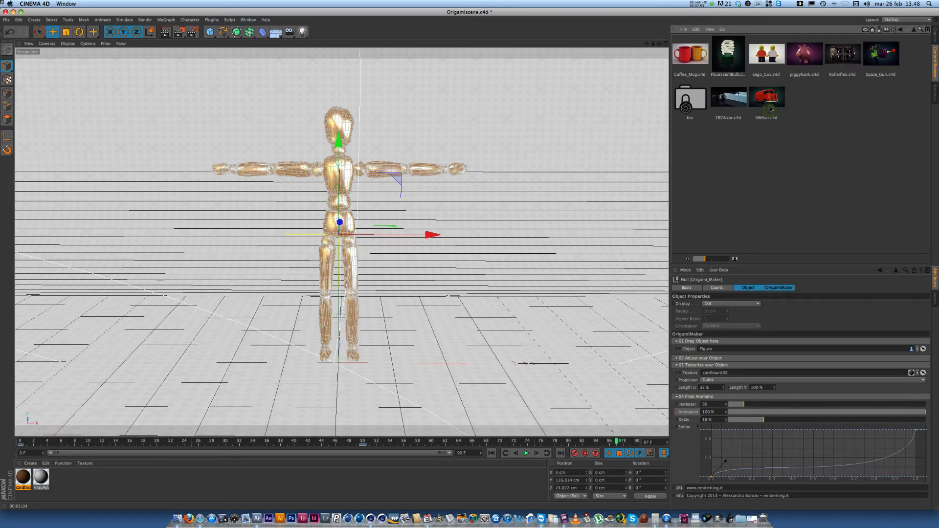
pyautogui.doubleClick(804, 54)
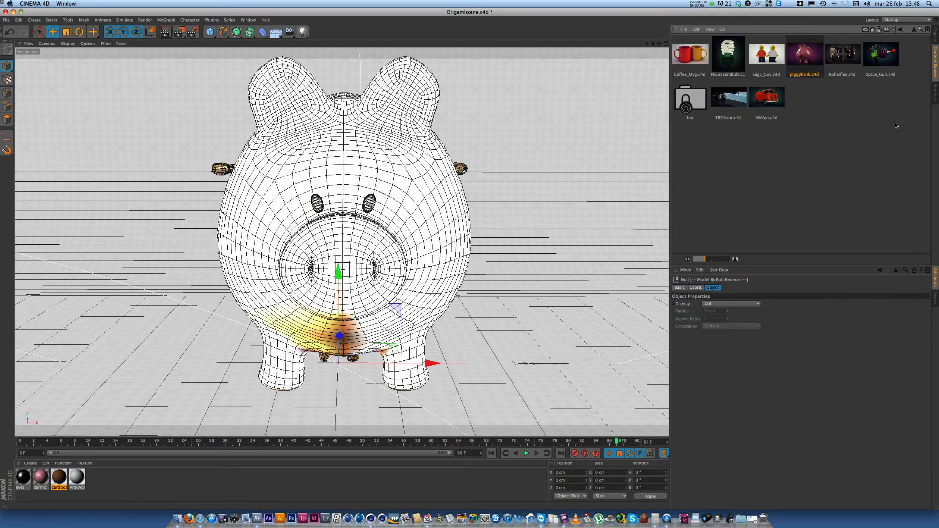
# Move the piggybank polygon object out of its HyperNURBS to the top hierarchy level and delete the model's leftover parent nulls.
pyautogui.click(935, 35)
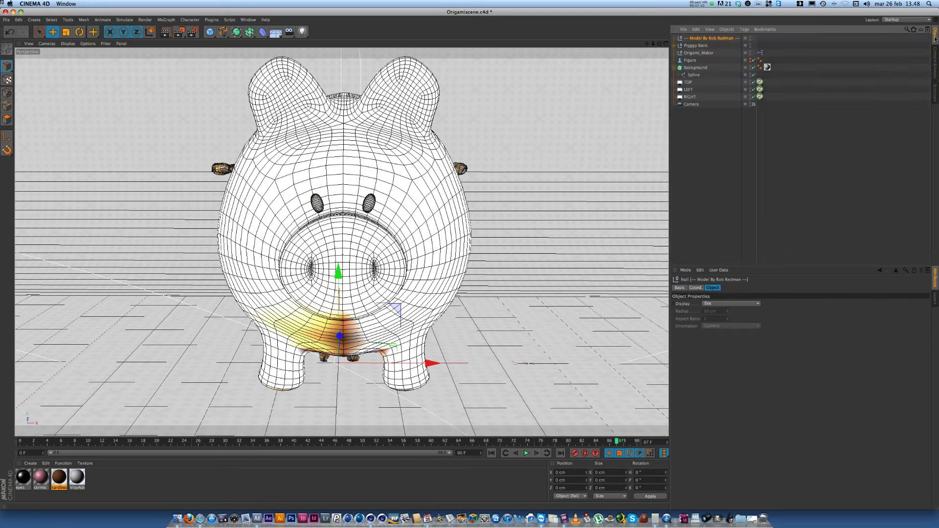
pyautogui.click(674, 46)
pyautogui.moveTo(700, 68); pyautogui.dragTo(692, 122)
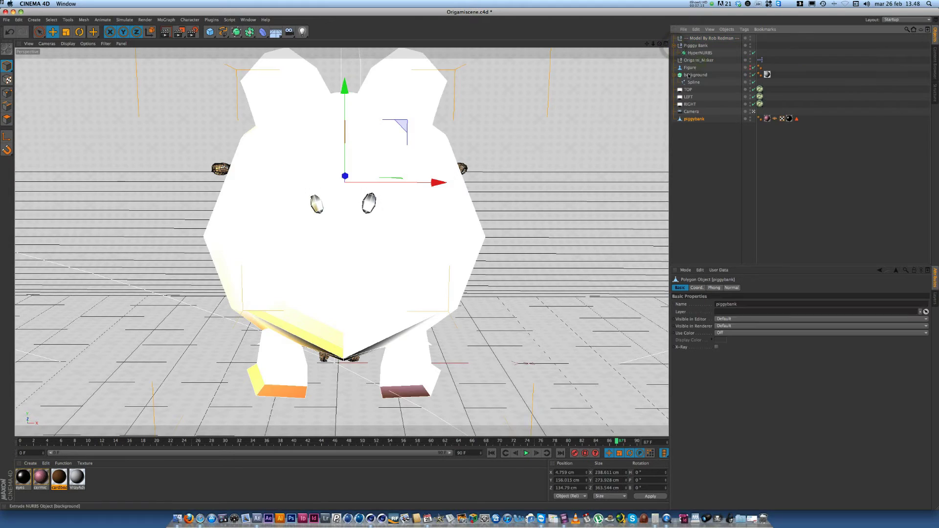
pyautogui.press('Delete')
pyautogui.press('Delete')
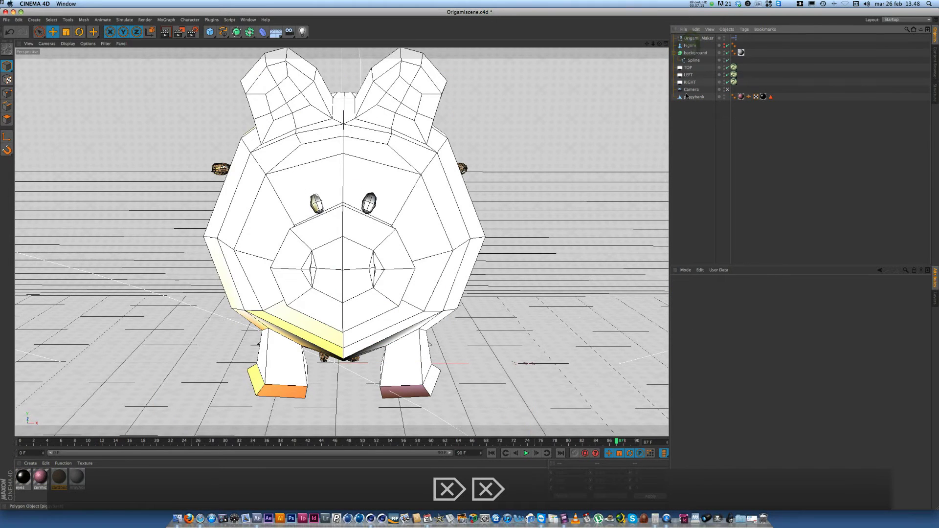
# Delete all material, selection and other tags from the piggybank object.
pyautogui.click(693, 97)
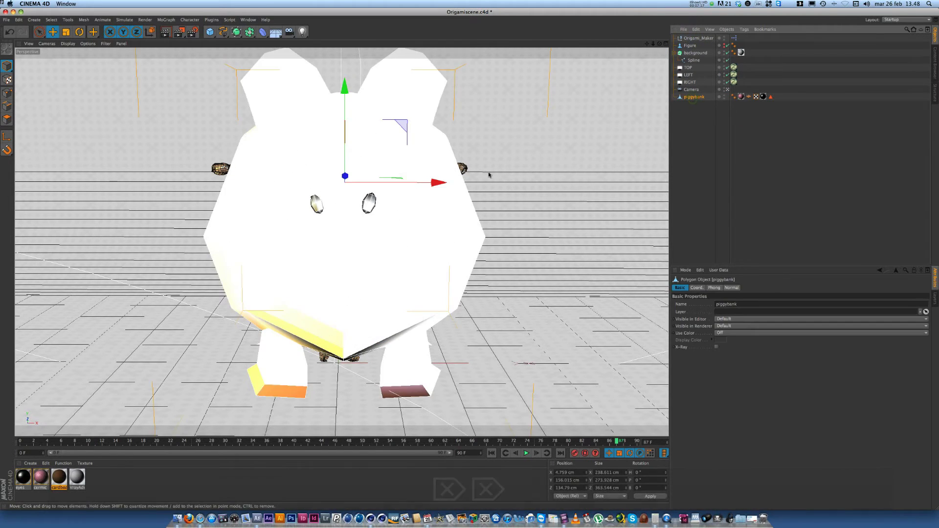
pyautogui.moveTo(739, 99); pyautogui.dragTo(785, 93)
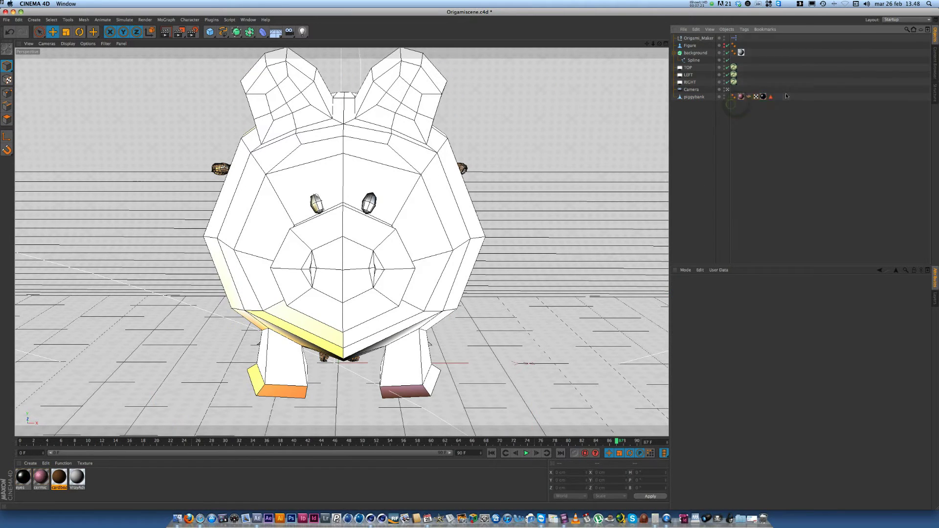
pyautogui.press('Delete')
# Delete the Figure and the old Origami_Maker from the scene.
pyautogui.click(687, 46)
pyautogui.press('Delete')
pyautogui.click(695, 46)
pyautogui.click(696, 38)
pyautogui.press('Delete')
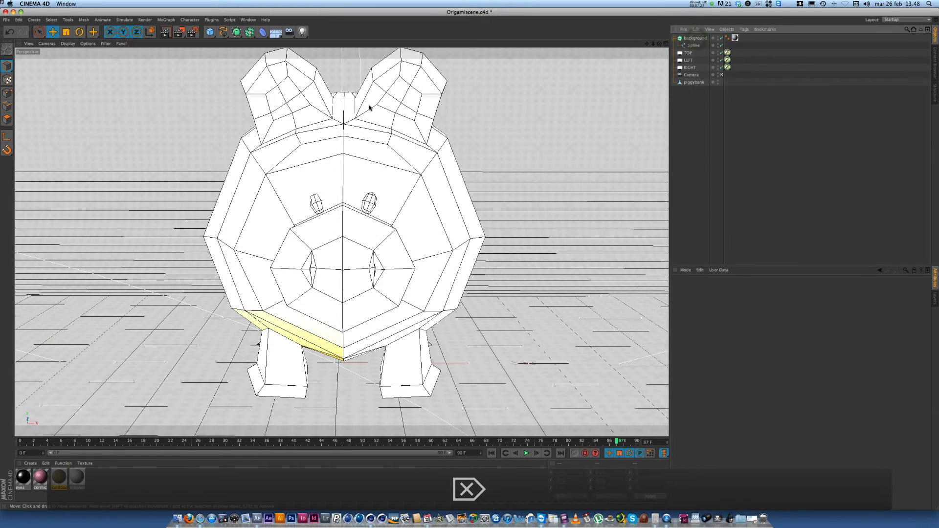
# Rotate the piggybank to a heading of 54° and move it to about X -97 cm and Z 51 cm.
pyautogui.click(364, 219)
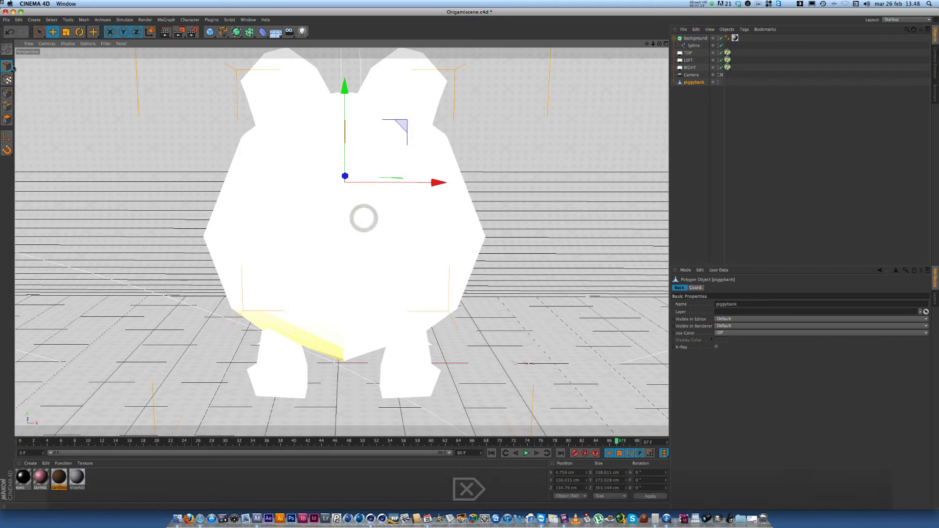
pyautogui.press('r')
pyautogui.moveTo(317, 185); pyautogui.dragTo(342, 186)
pyautogui.press('e')
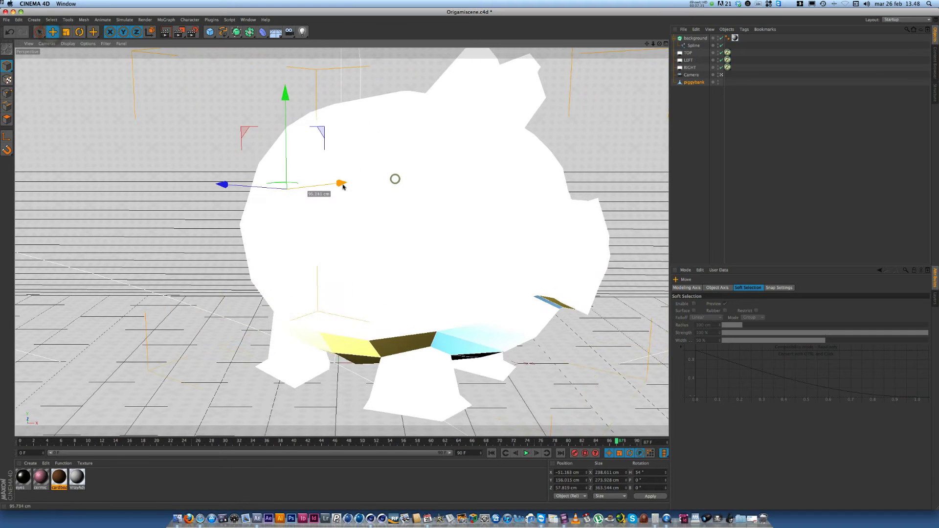
pyautogui.moveTo(221, 184); pyautogui.dragTo(225, 184)
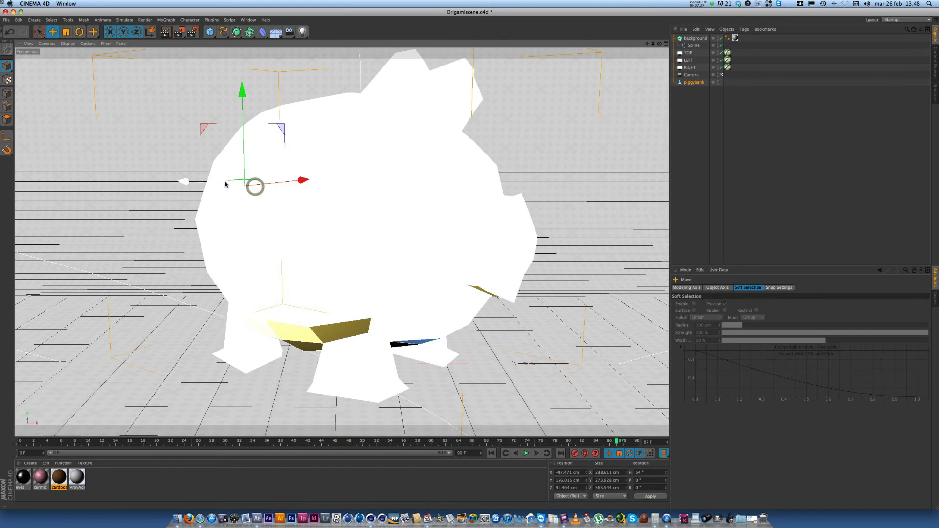
# Nest the piggybank in a new HyperNURBS with editor and renderer subdivision both set to 1.
pyautogui.click(236, 31)
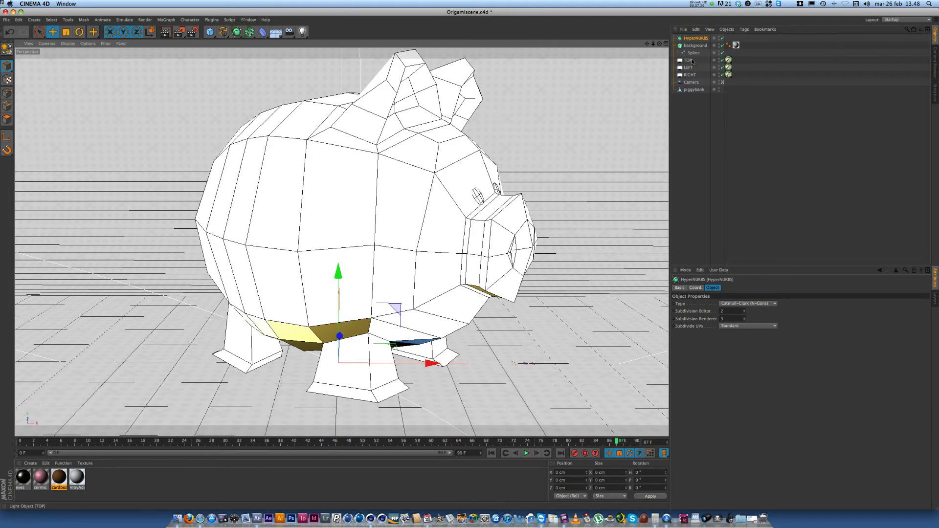
pyautogui.click(692, 90)
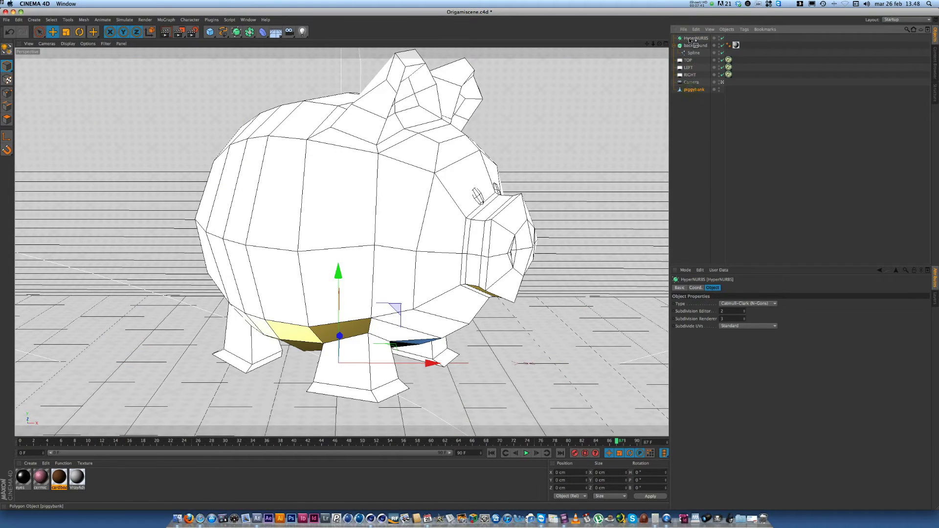
pyautogui.moveTo(690, 40); pyautogui.dragTo(692, 39)
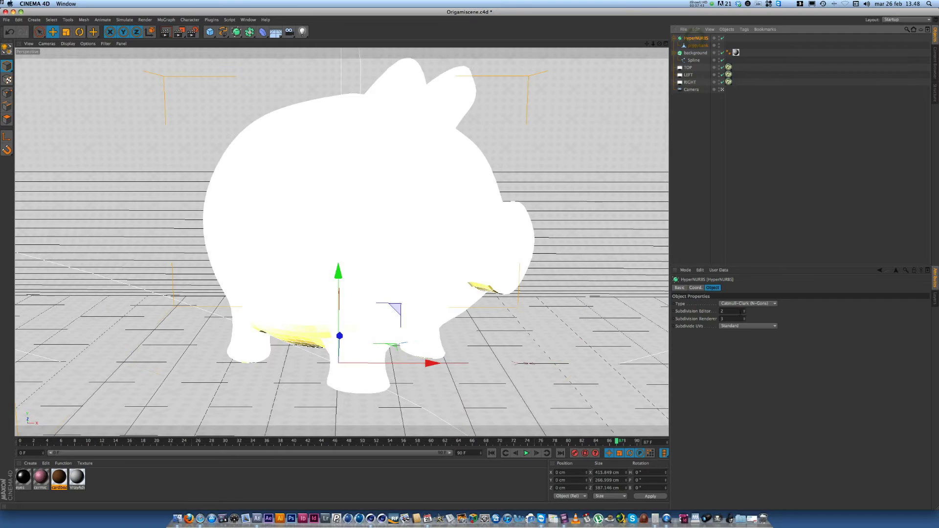
pyautogui.click(744, 312)
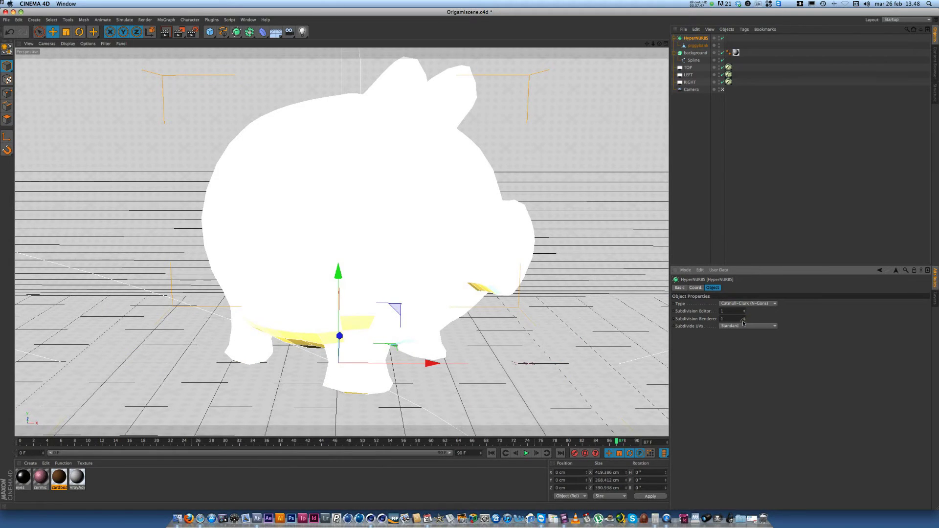
# Start a test render of the smoothed piggybank in the perspective view, then stop it.
pyautogui.click(168, 33)
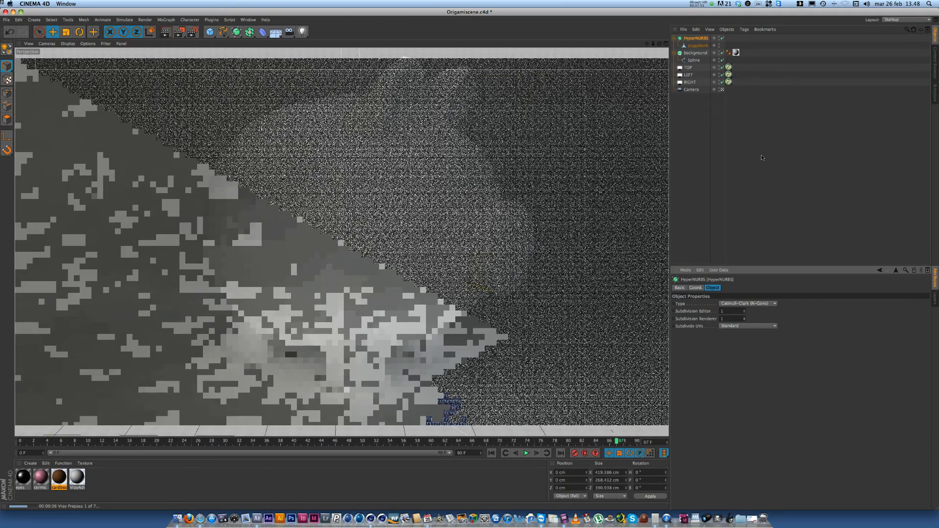
pyautogui.click(761, 155)
pyautogui.click(422, 215)
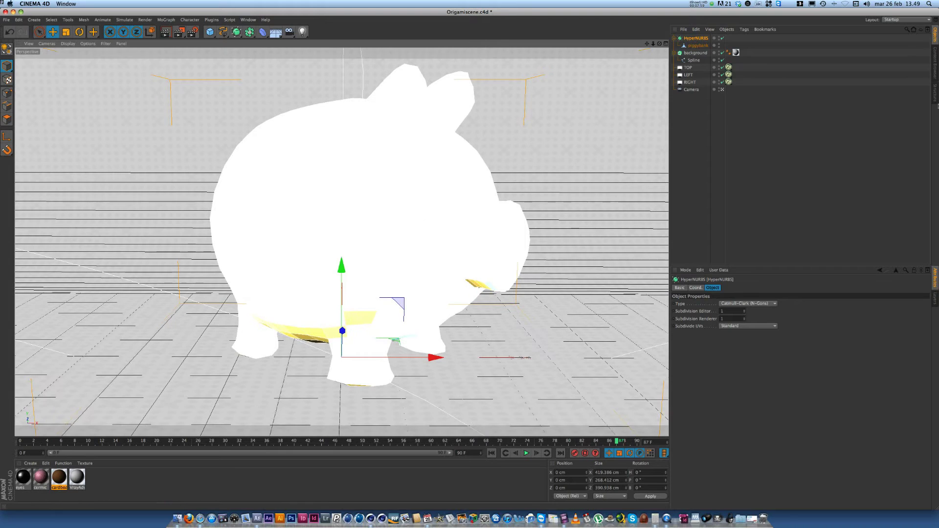
# Load a fresh Origami_Maker preset from the RK Origami Maker library folder into the scene.
pyautogui.click(936, 68)
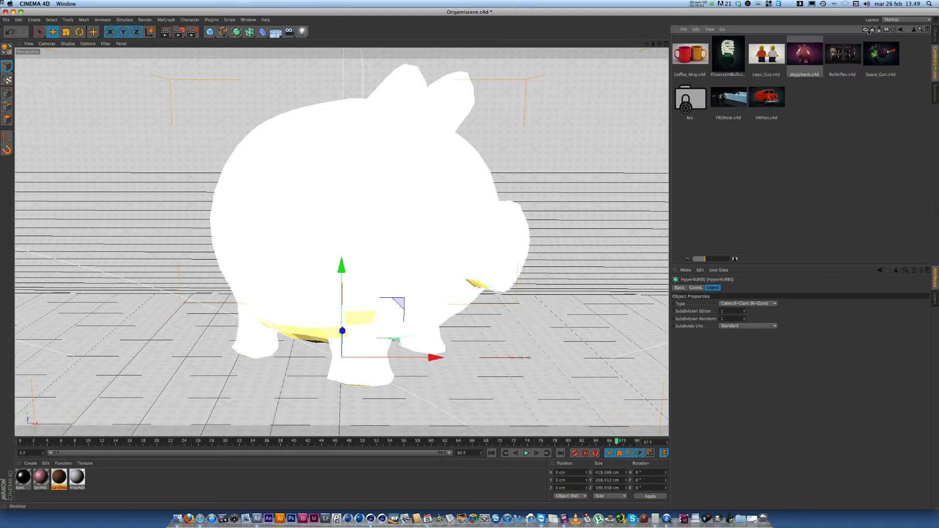
pyautogui.click(912, 30)
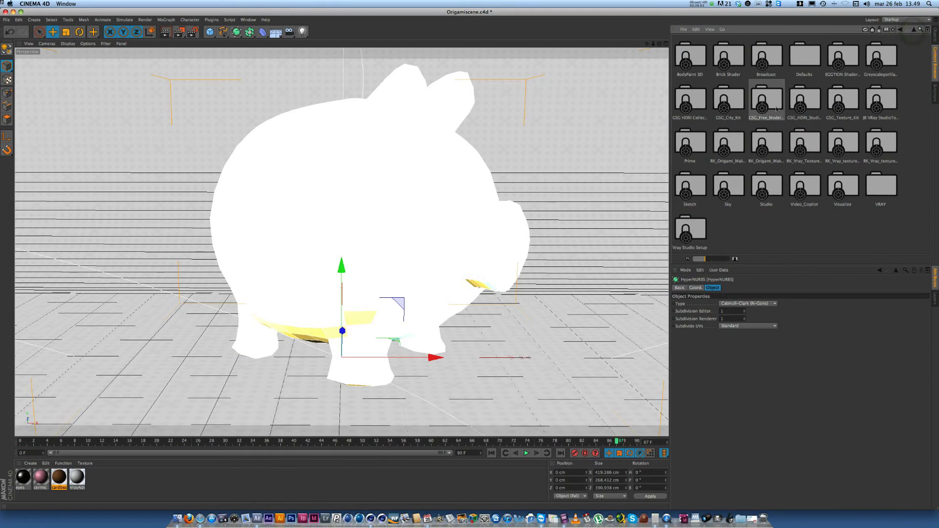
pyautogui.doubleClick(734, 150)
pyautogui.doubleClick(699, 69)
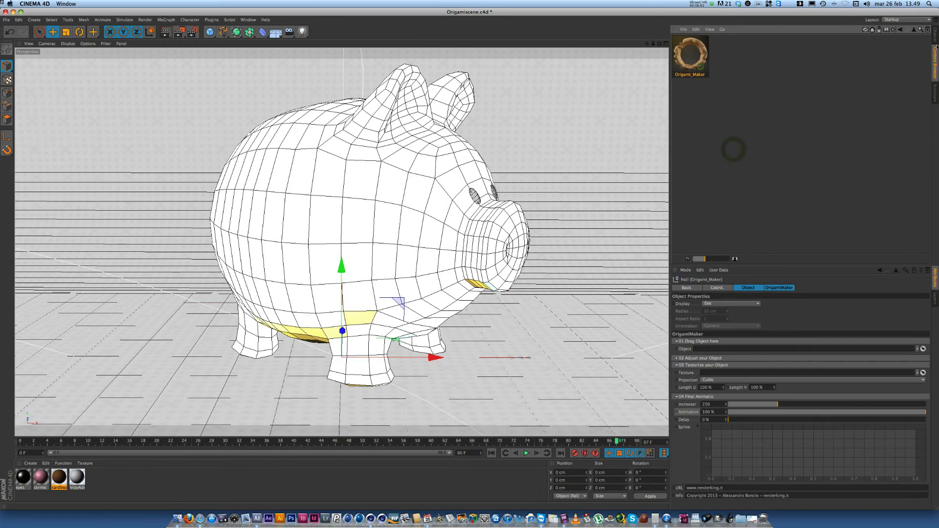
# Assign the piggybank's HyperNURBS as the Origami_Maker's Object and hide the original HyperNURBS and piggybank.
pyautogui.moveTo(695, 45); pyautogui.dragTo(699, 39)
pyautogui.click(698, 38)
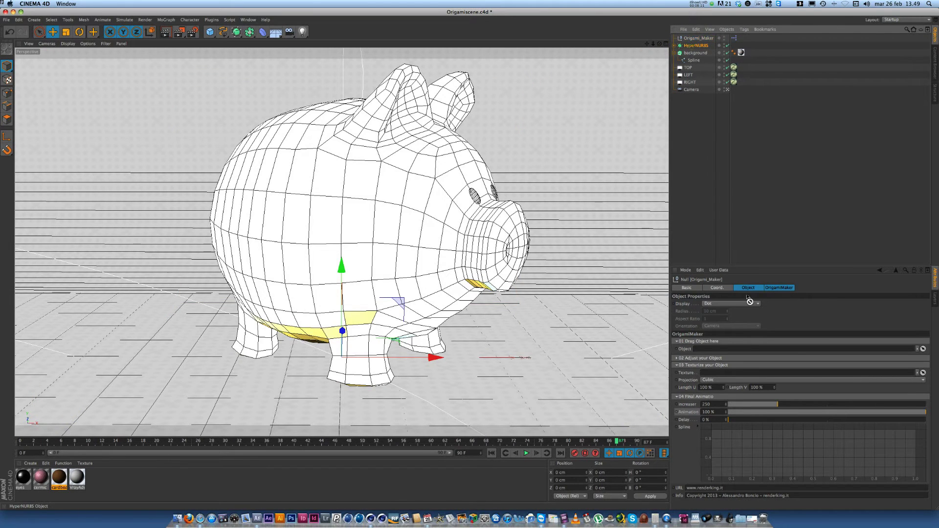
pyautogui.moveTo(720, 349); pyautogui.dragTo(720, 349)
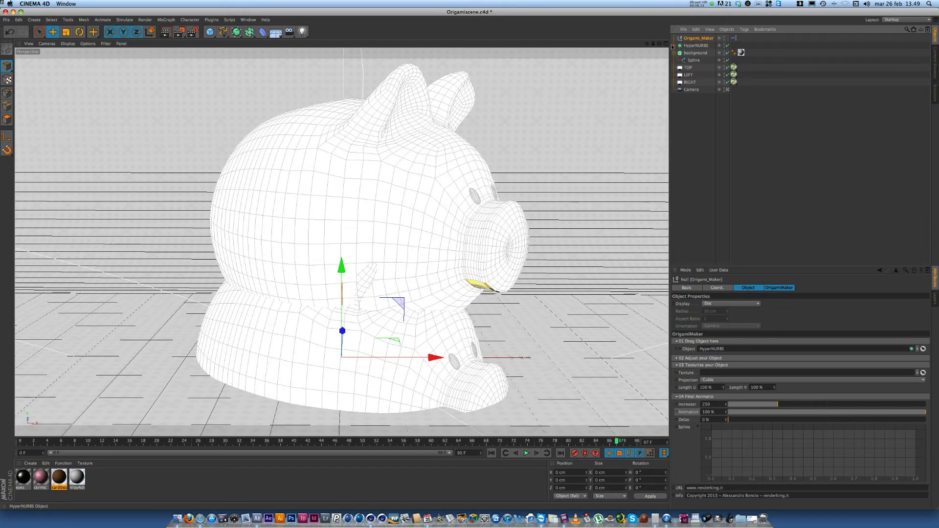
pyautogui.click(724, 53)
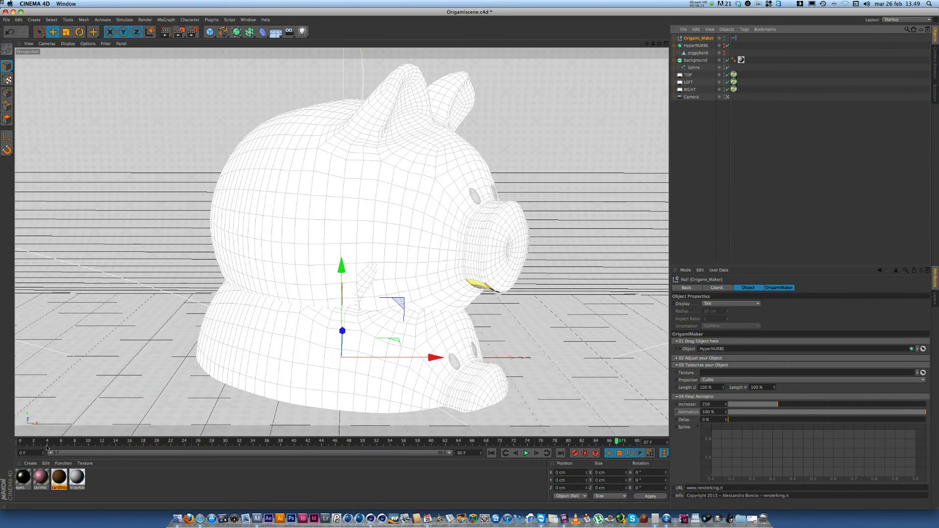
# At frame 0, raise the Origami_Maker to about Y 132 cm and set its adjustment to X 14 cm, Y 13 cm, Z 7 cm.
pyautogui.moveTo(40, 443); pyautogui.dragTo(8, 442)
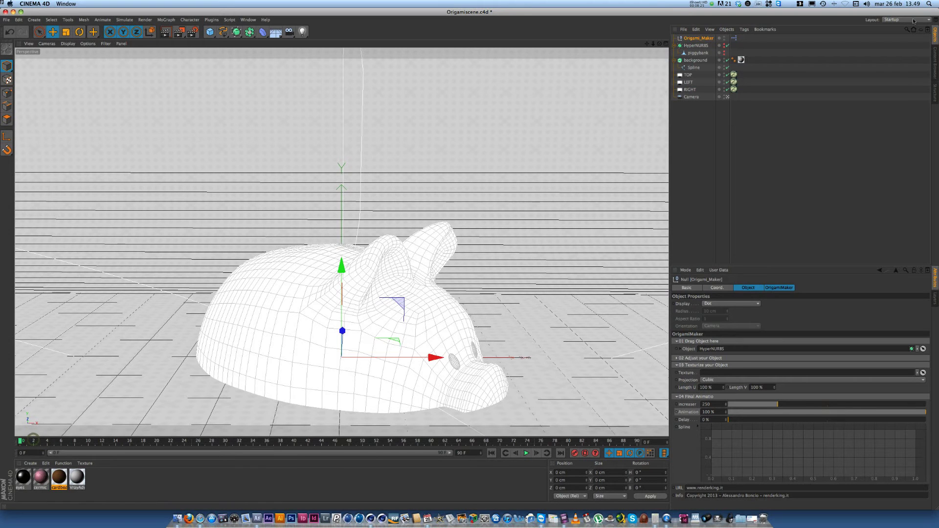
pyautogui.moveTo(339, 258); pyautogui.dragTo(333, 137)
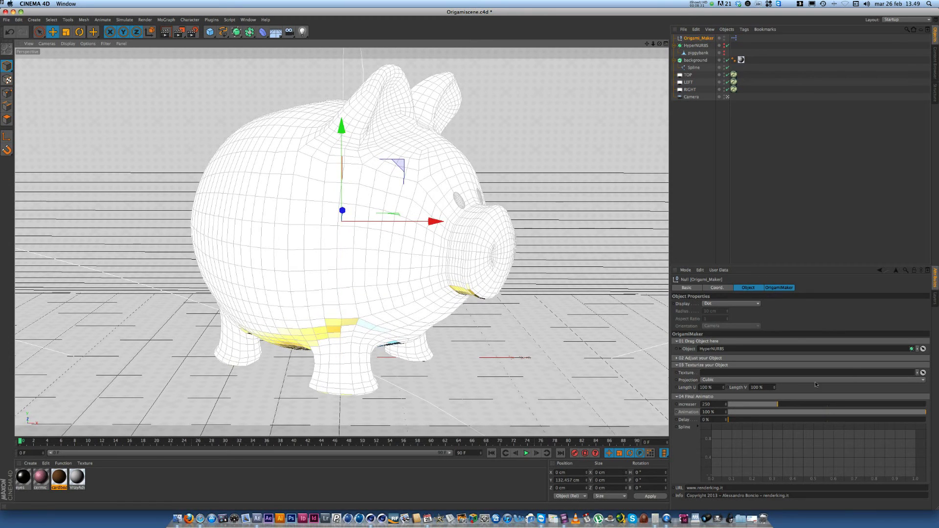
pyautogui.click(690, 358)
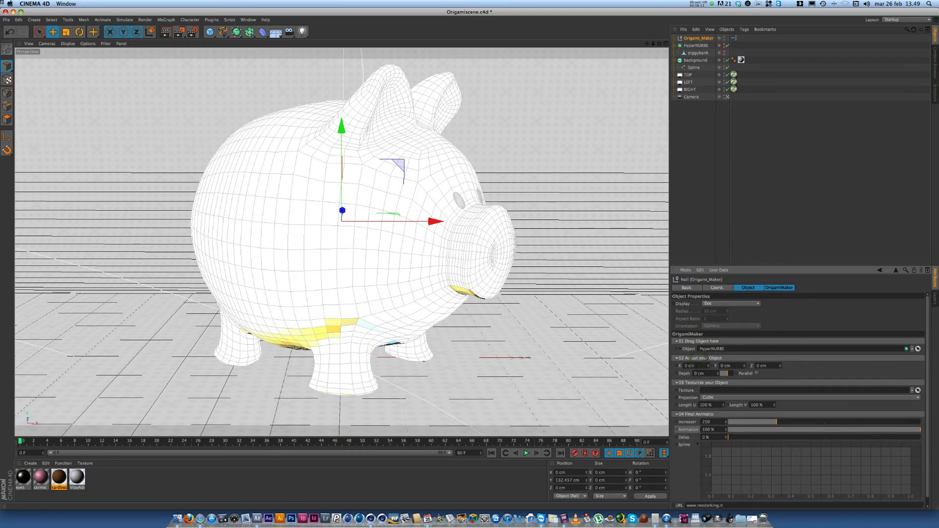
pyautogui.moveTo(708, 367); pyautogui.dragTo(778, 367)
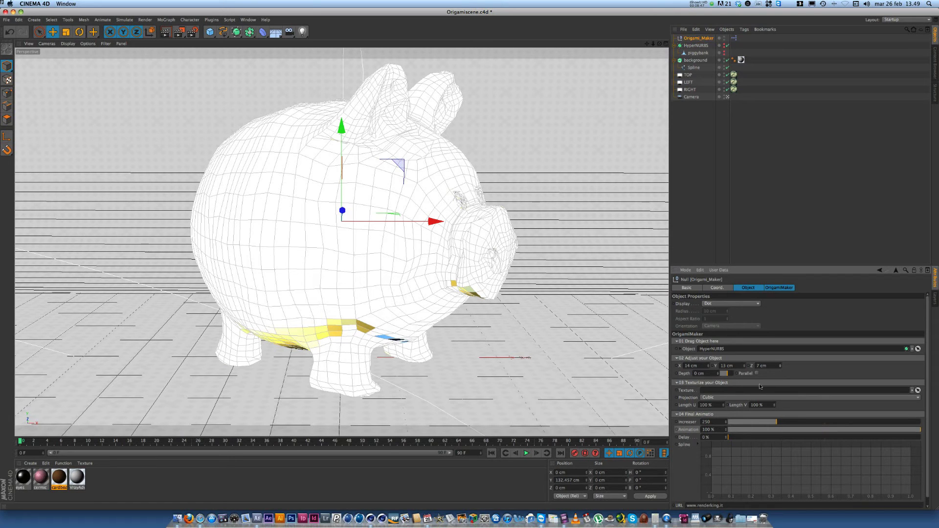
# Assign the cardboard02 material as the Origami_Maker's Texture and set its Length U to about 56%.
pyautogui.moveTo(57, 484); pyautogui.dragTo(713, 391)
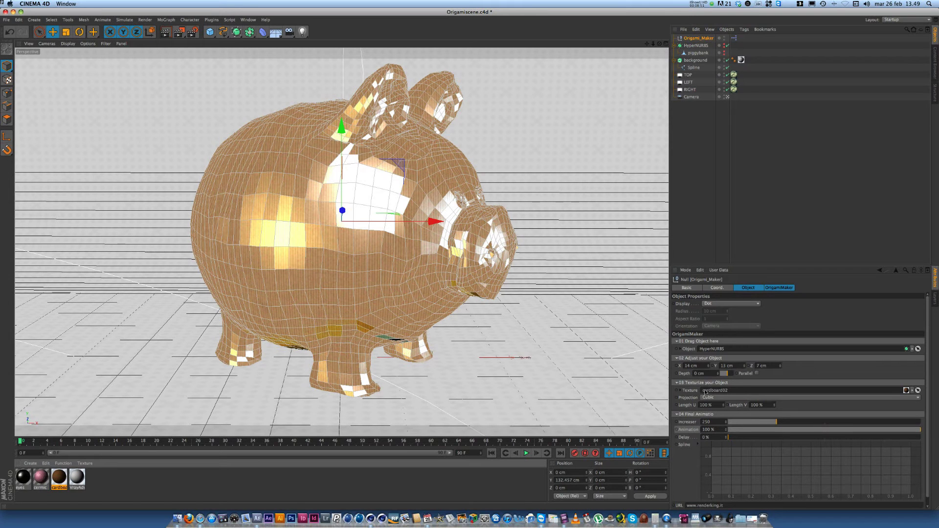
pyautogui.moveTo(723, 405); pyautogui.dragTo(723, 407)
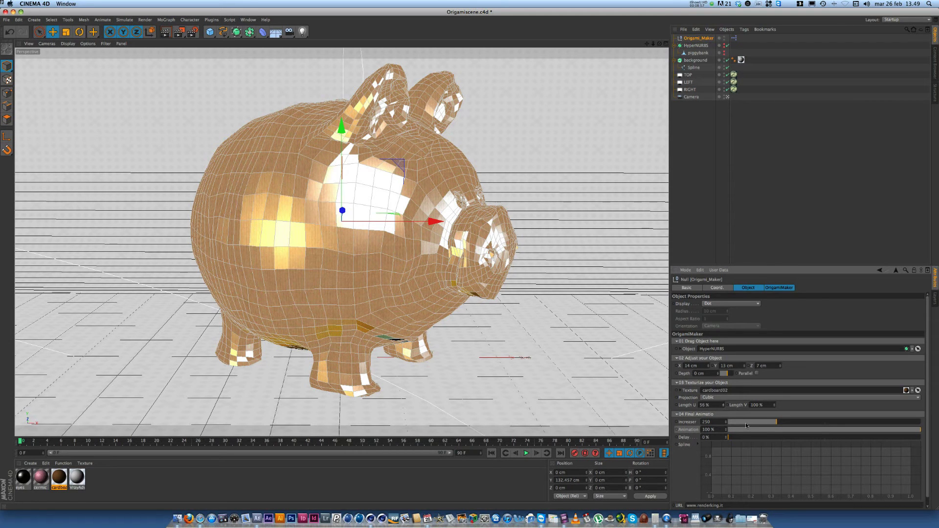
# At frame 0, set the Origami_Maker's Animation to 0% and its Increaser to 280.
pyautogui.click(20, 444)
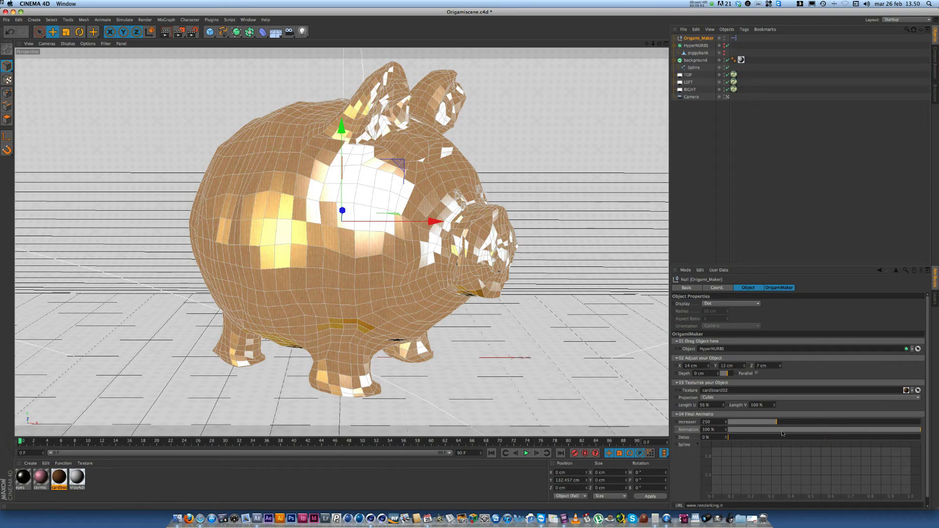
pyautogui.moveTo(850, 431); pyautogui.dragTo(686, 422)
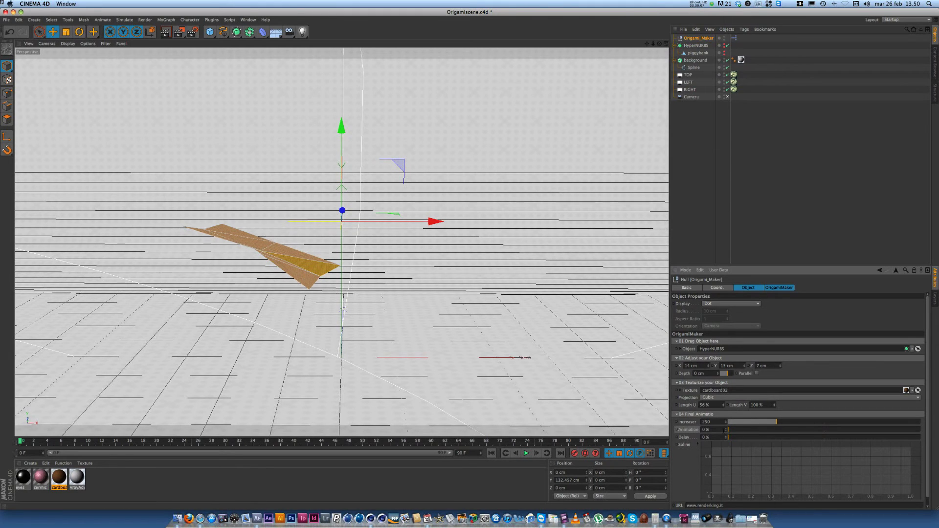
pyautogui.moveTo(771, 425); pyautogui.dragTo(781, 424)
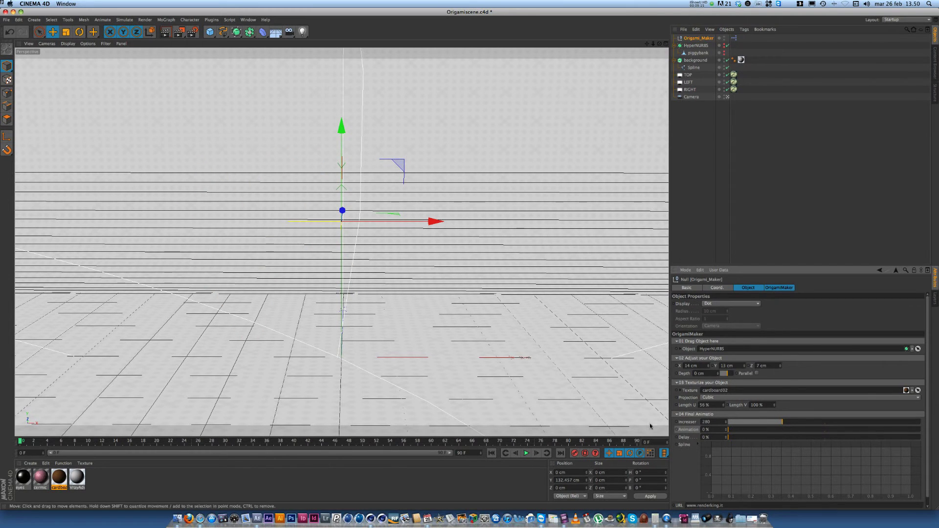
# Keyframe the Origami_Maker's Animation at 0% on frame 0 and at 100% on frame 50.
pyautogui.click(676, 429)
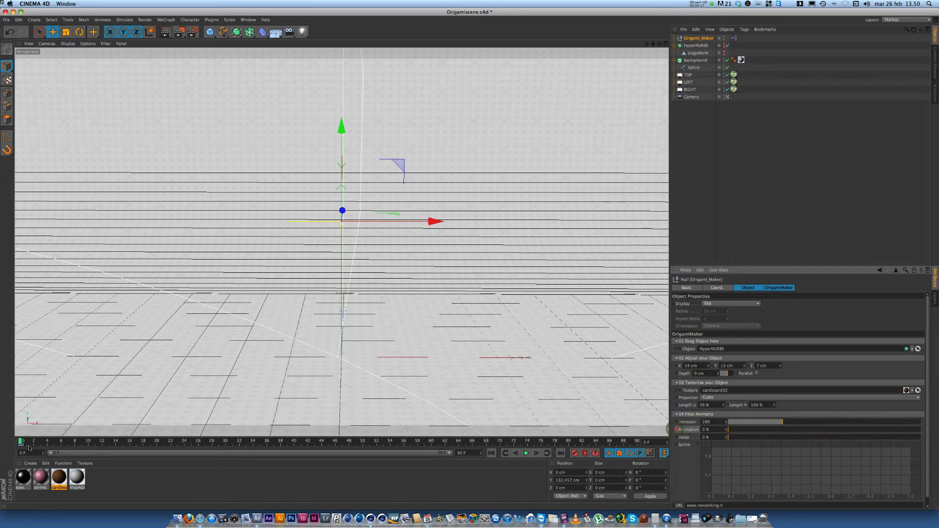
pyautogui.moveTo(21, 441); pyautogui.dragTo(363, 457)
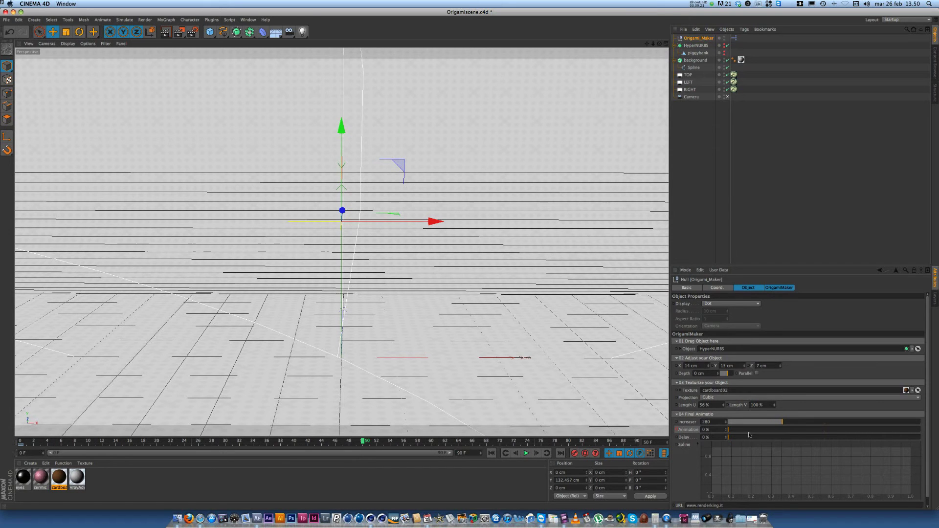
pyautogui.moveTo(734, 433); pyautogui.dragTo(920, 430)
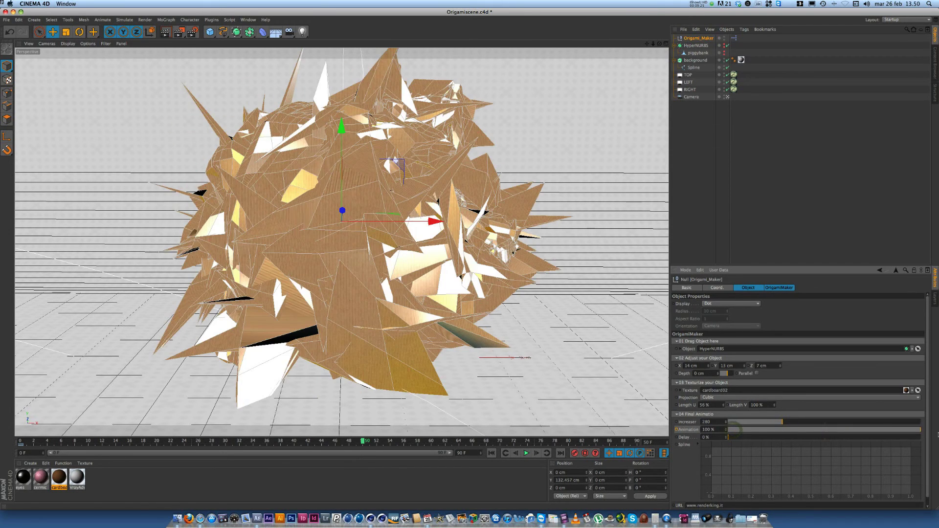
pyautogui.click(676, 429)
# Play the piggybank's folding animation from the first frame and stop it once the fold completes.
pyautogui.click(492, 453)
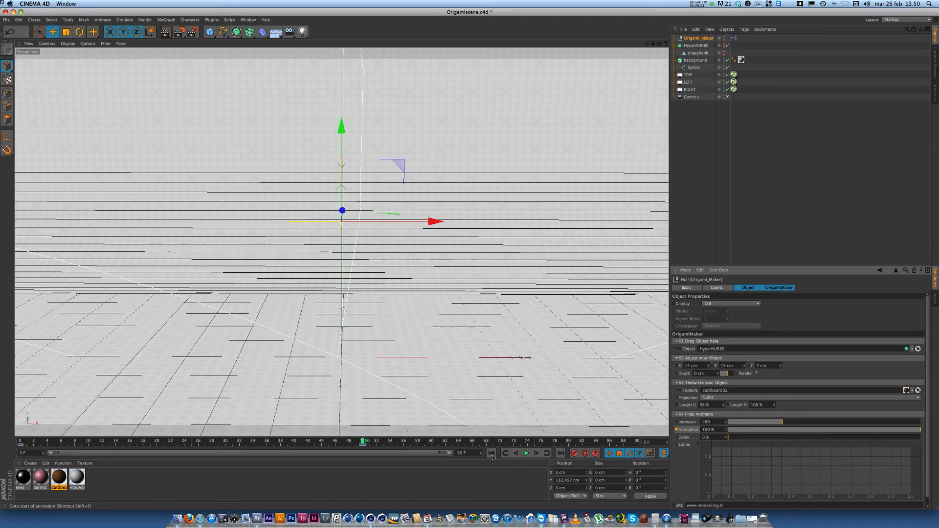
pyautogui.click(526, 453)
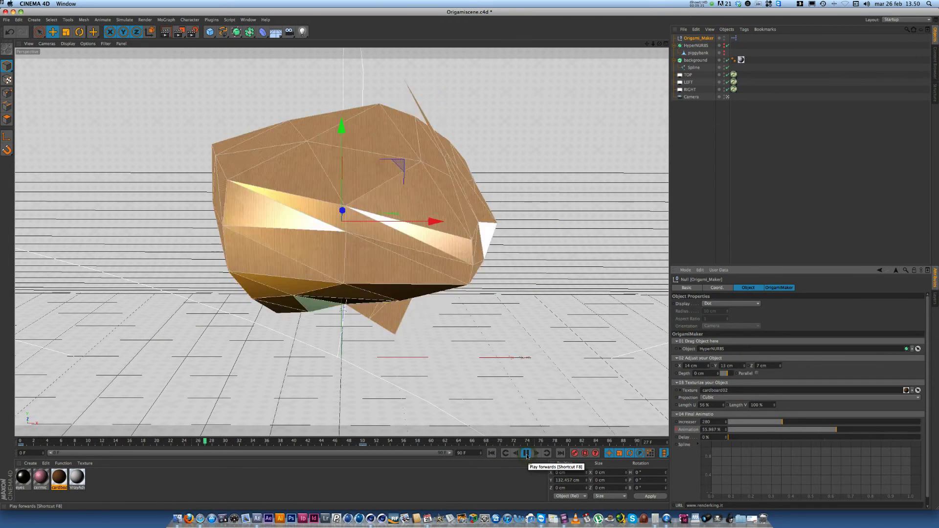
pyautogui.click(526, 453)
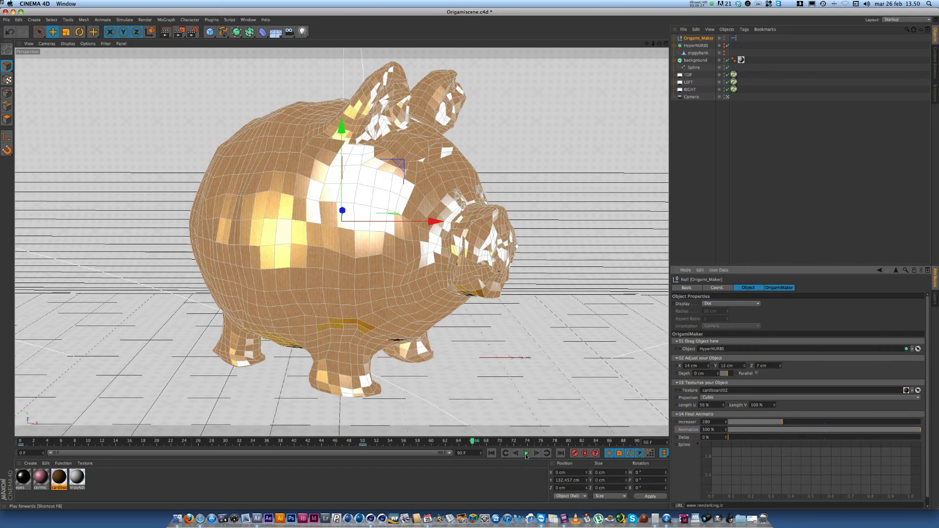
# Set the Origami_Maker's Delay to 30% and shape its Spline as a rising curve with steep ends and a flatter middle.
pyautogui.moveTo(770, 438); pyautogui.dragTo(786, 439)
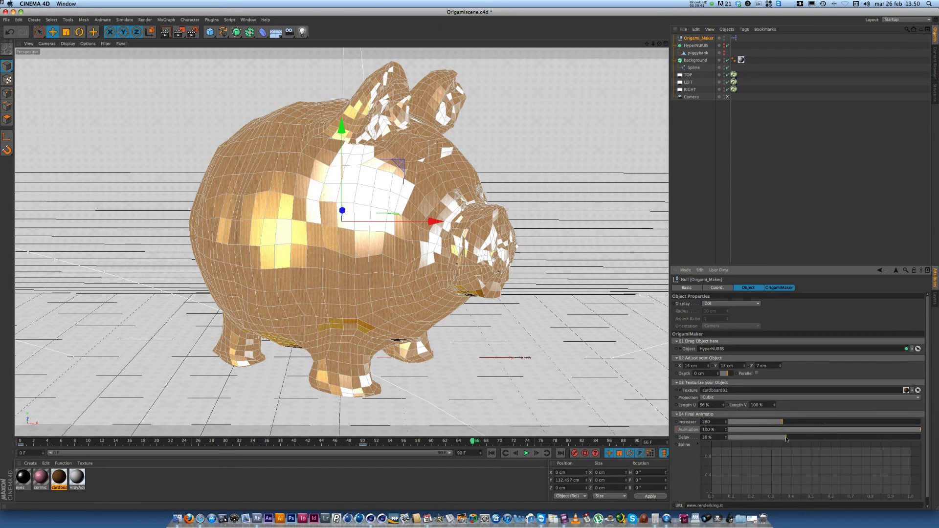
pyautogui.click(721, 492)
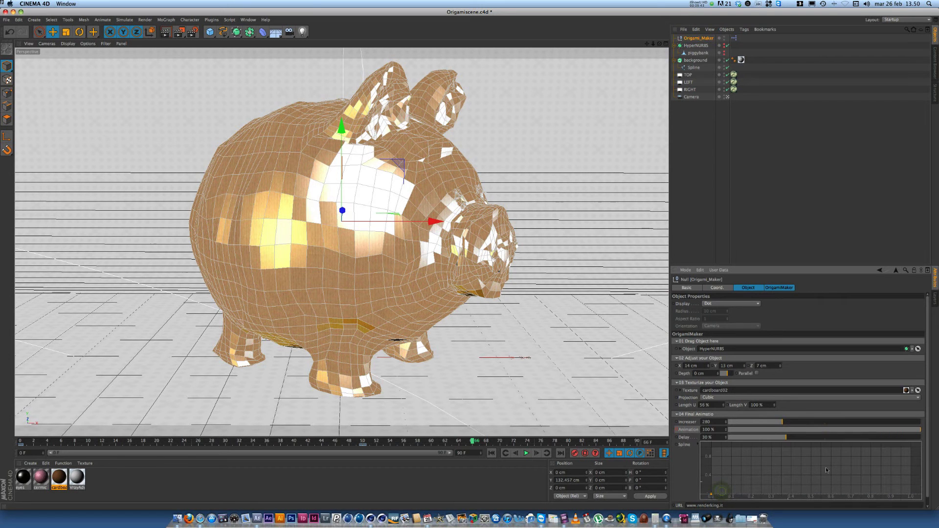
pyautogui.moveTo(890, 462); pyautogui.dragTo(882, 489)
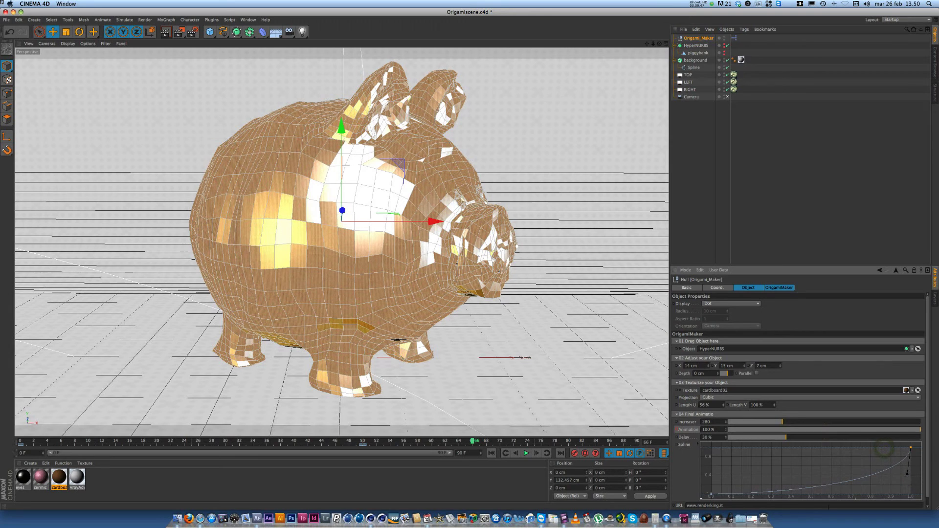
pyautogui.moveTo(711, 496); pyautogui.dragTo(724, 483)
# Replay the delayed folding animation from the start, stop at frame 70 and render the view.
pyautogui.click(490, 454)
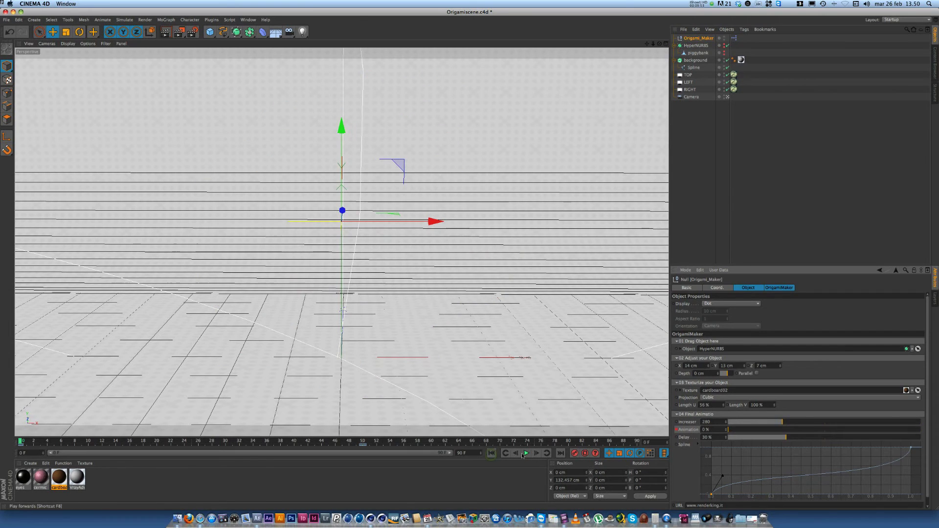
pyautogui.click(524, 454)
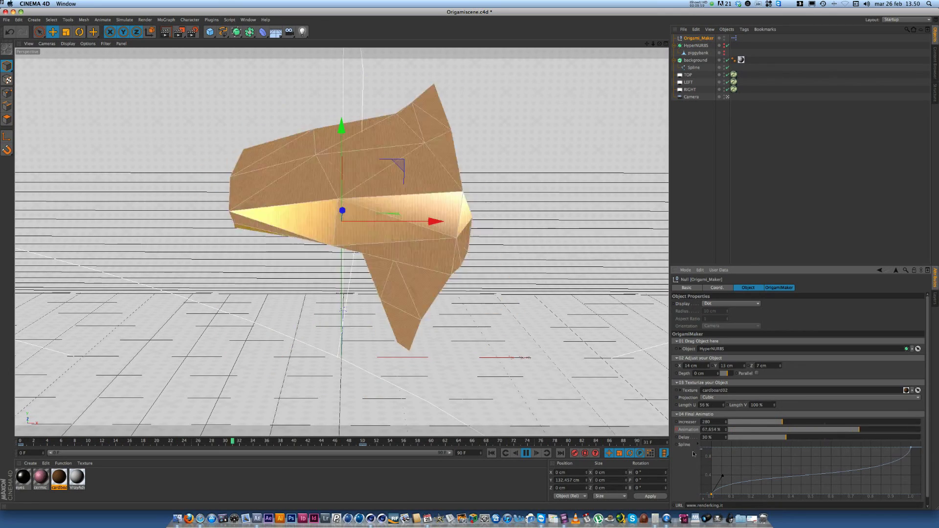
pyautogui.click(526, 453)
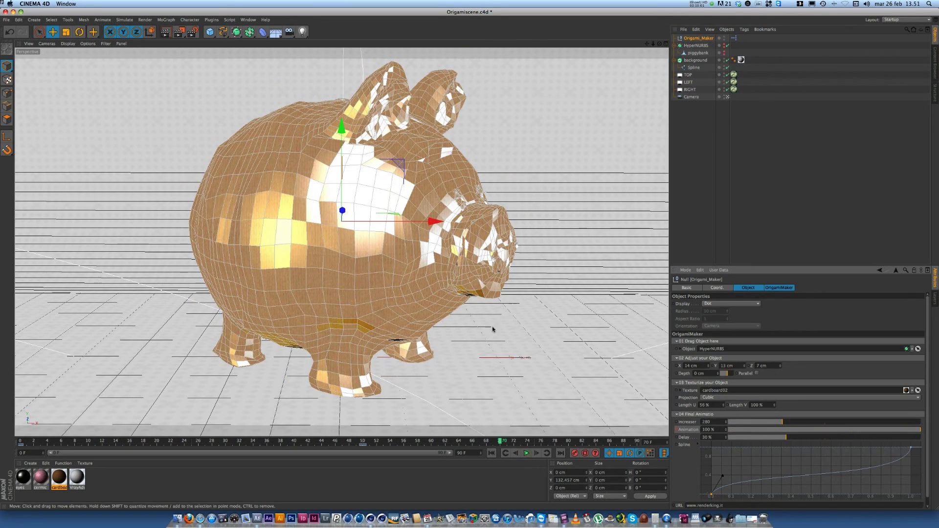
pyautogui.click(166, 32)
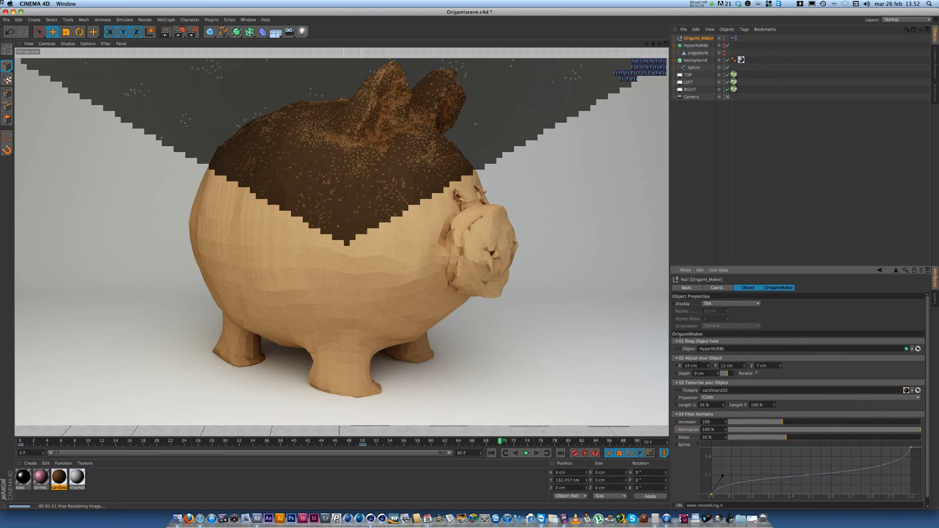
# Set the Origami_Maker's object adjustment to X 5 cm, Y -5 cm and Z 5 cm.
pyautogui.click(691, 366)
pyautogui.write('5')
pyautogui.press('Tab')
pyautogui.write('5')
pyautogui.press('Tab')
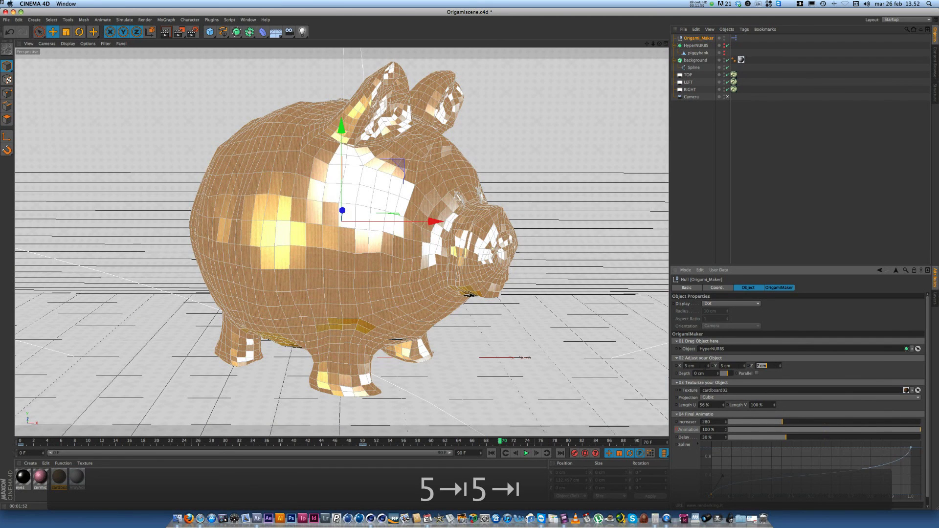
pyautogui.click(721, 366)
pyautogui.press('Left')
pyautogui.write('-')
pyautogui.press('Tab')
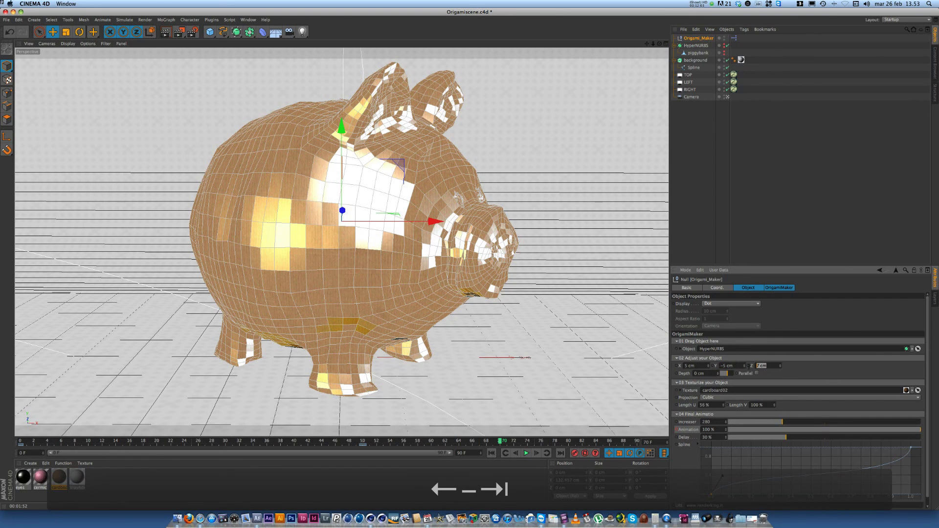
pyautogui.write('5')
pyautogui.press('Return')
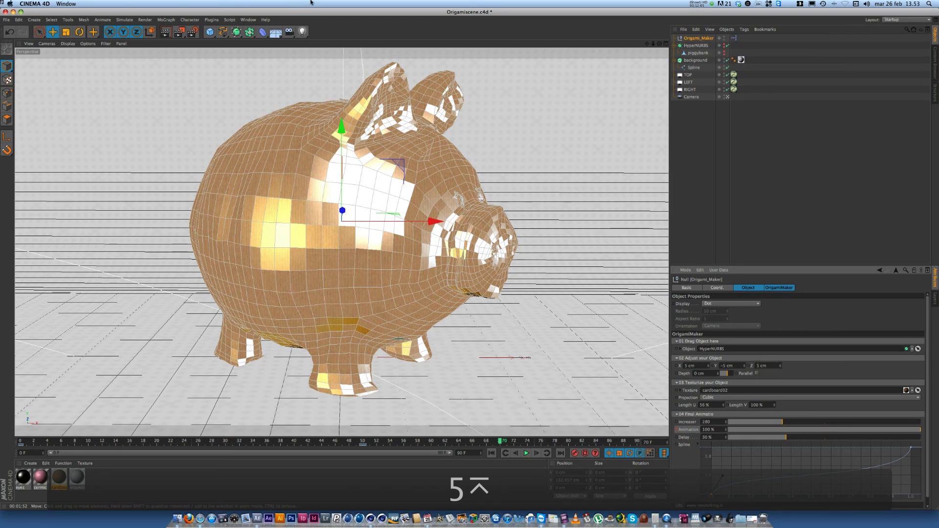
# Render test regions around the piggybank's snout and then around its ears.
pyautogui.moveTo(179, 33); pyautogui.dragTo(208, 44)
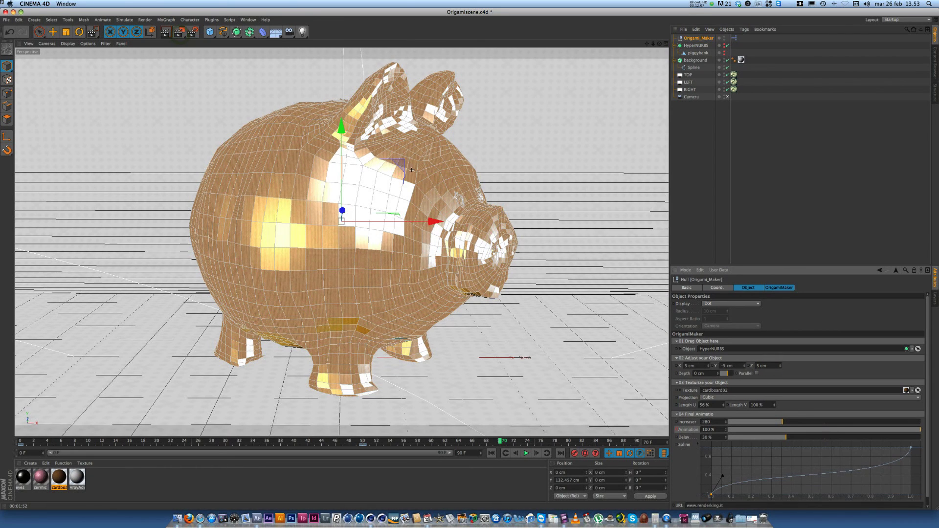
pyautogui.moveTo(416, 170); pyautogui.dragTo(549, 327)
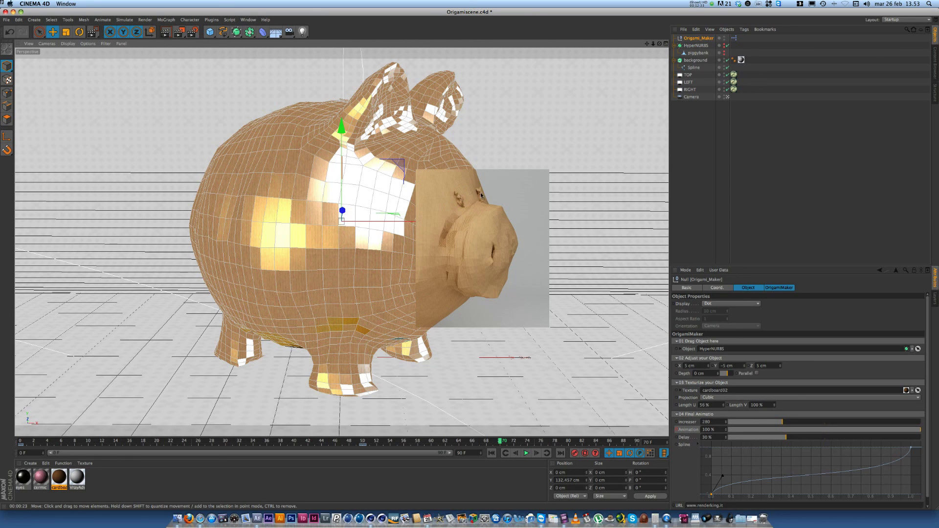
pyautogui.moveTo(179, 32); pyautogui.dragTo(193, 40)
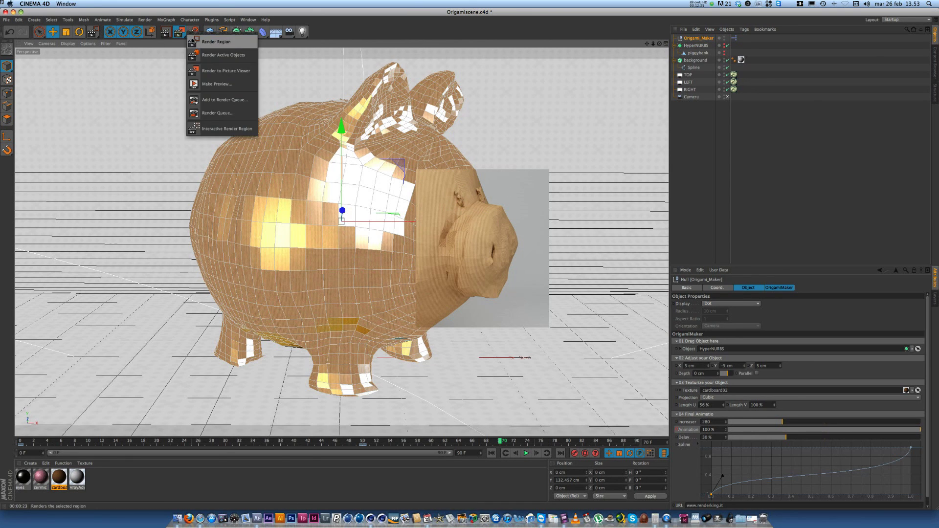
pyautogui.moveTo(324, 163); pyautogui.dragTo(525, 58)
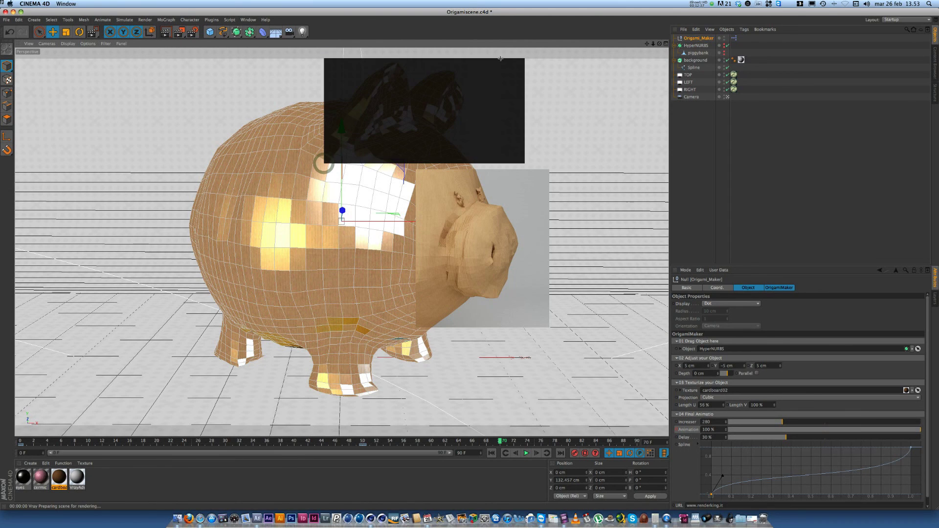